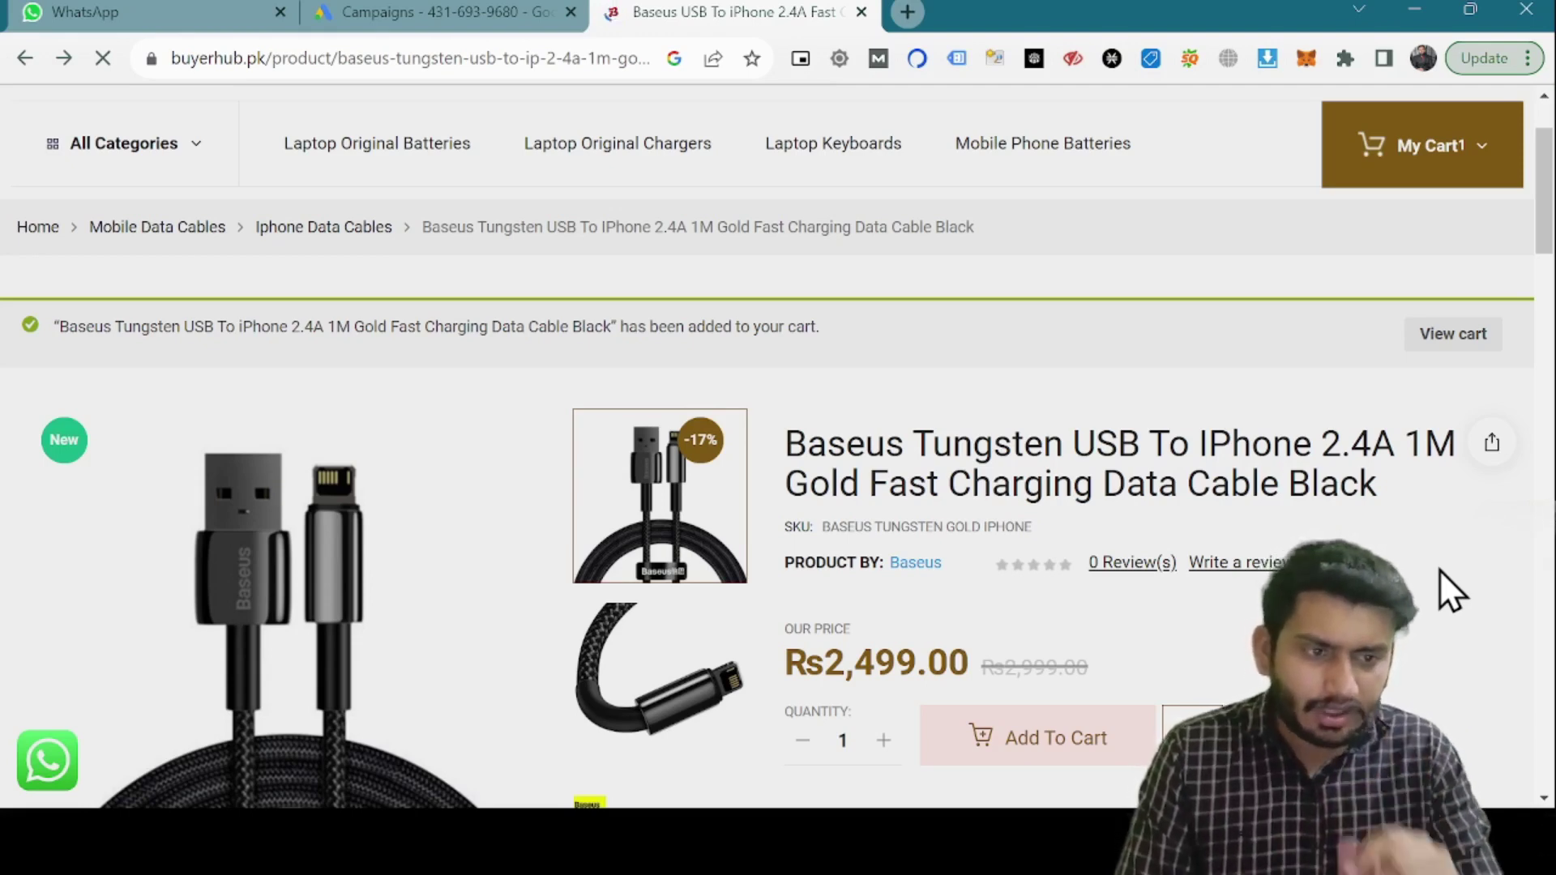
Step: Open the checkout page for the Baseus data cable in the shopping cart
scroll(1179, 567, down, 1)
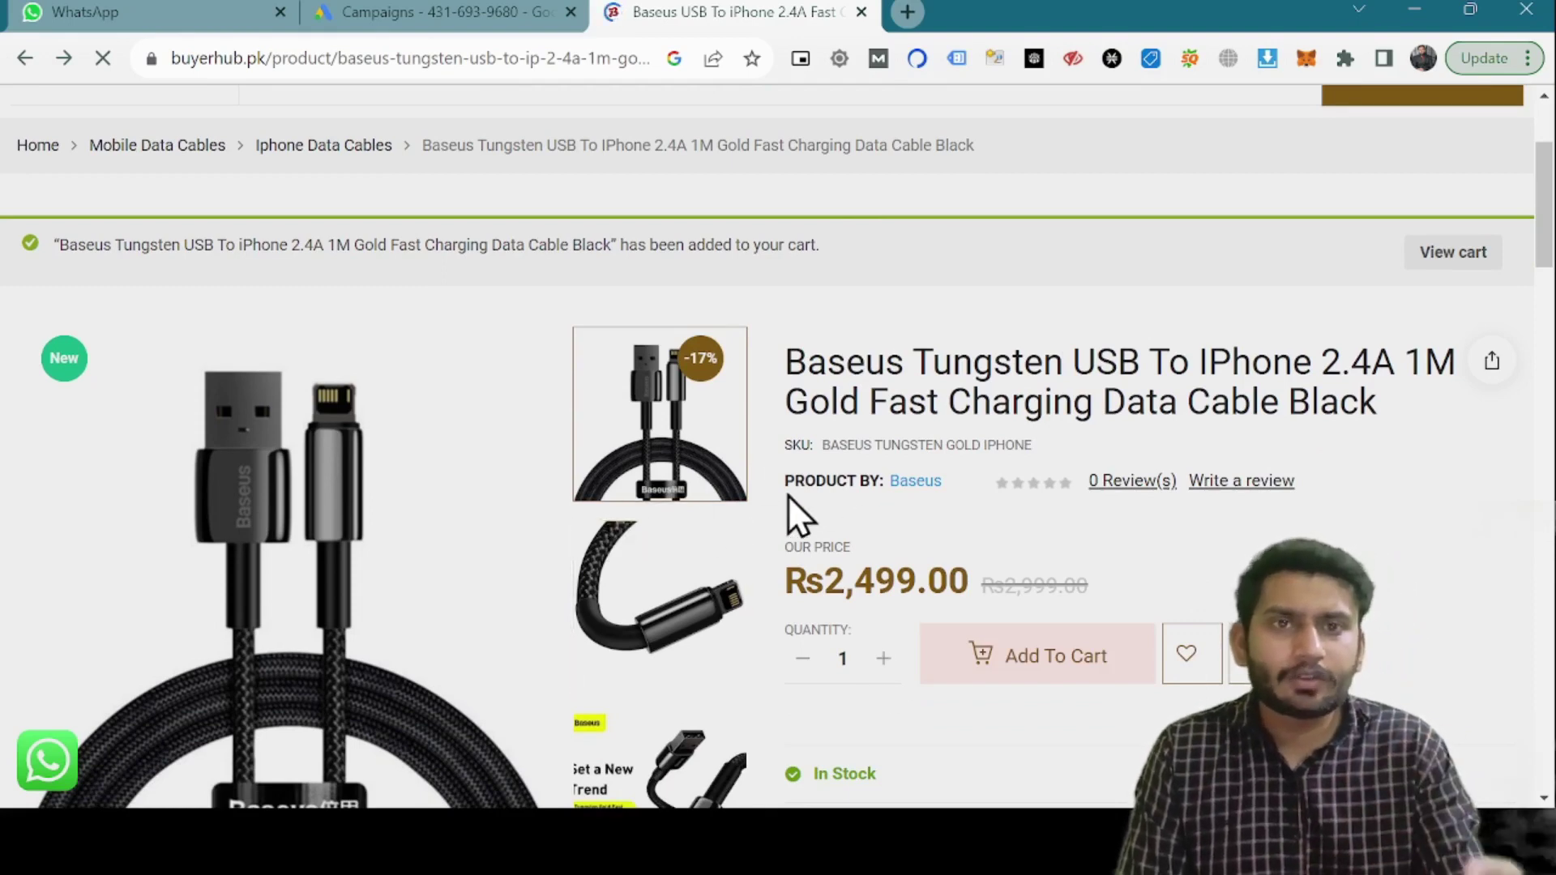
scroll(953, 344, up, 1)
scroll(953, 344, up, 3)
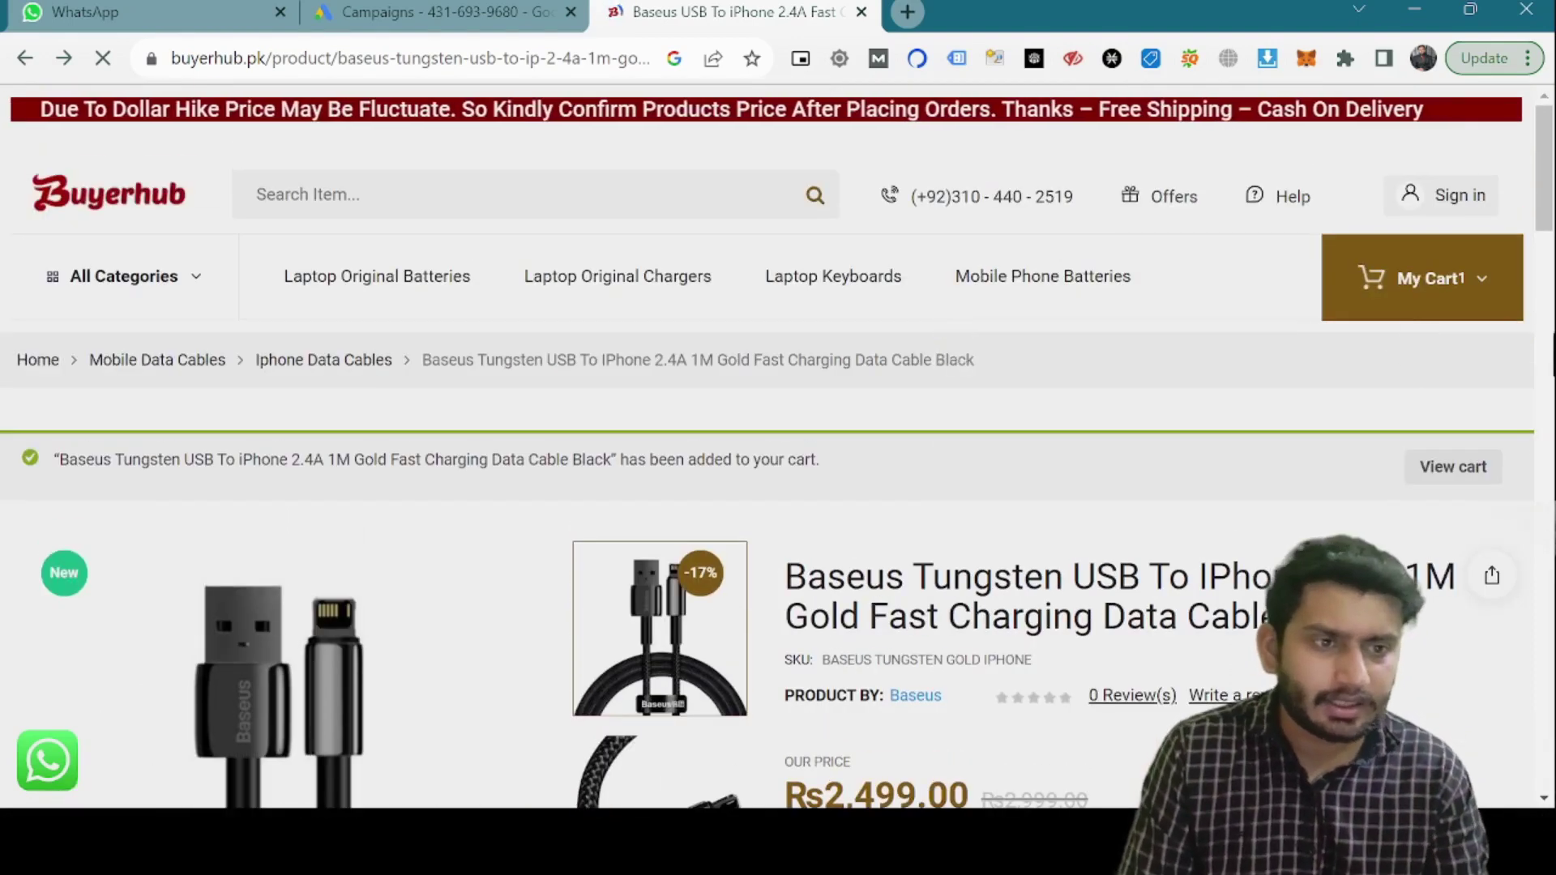
mouse_move(1427, 278)
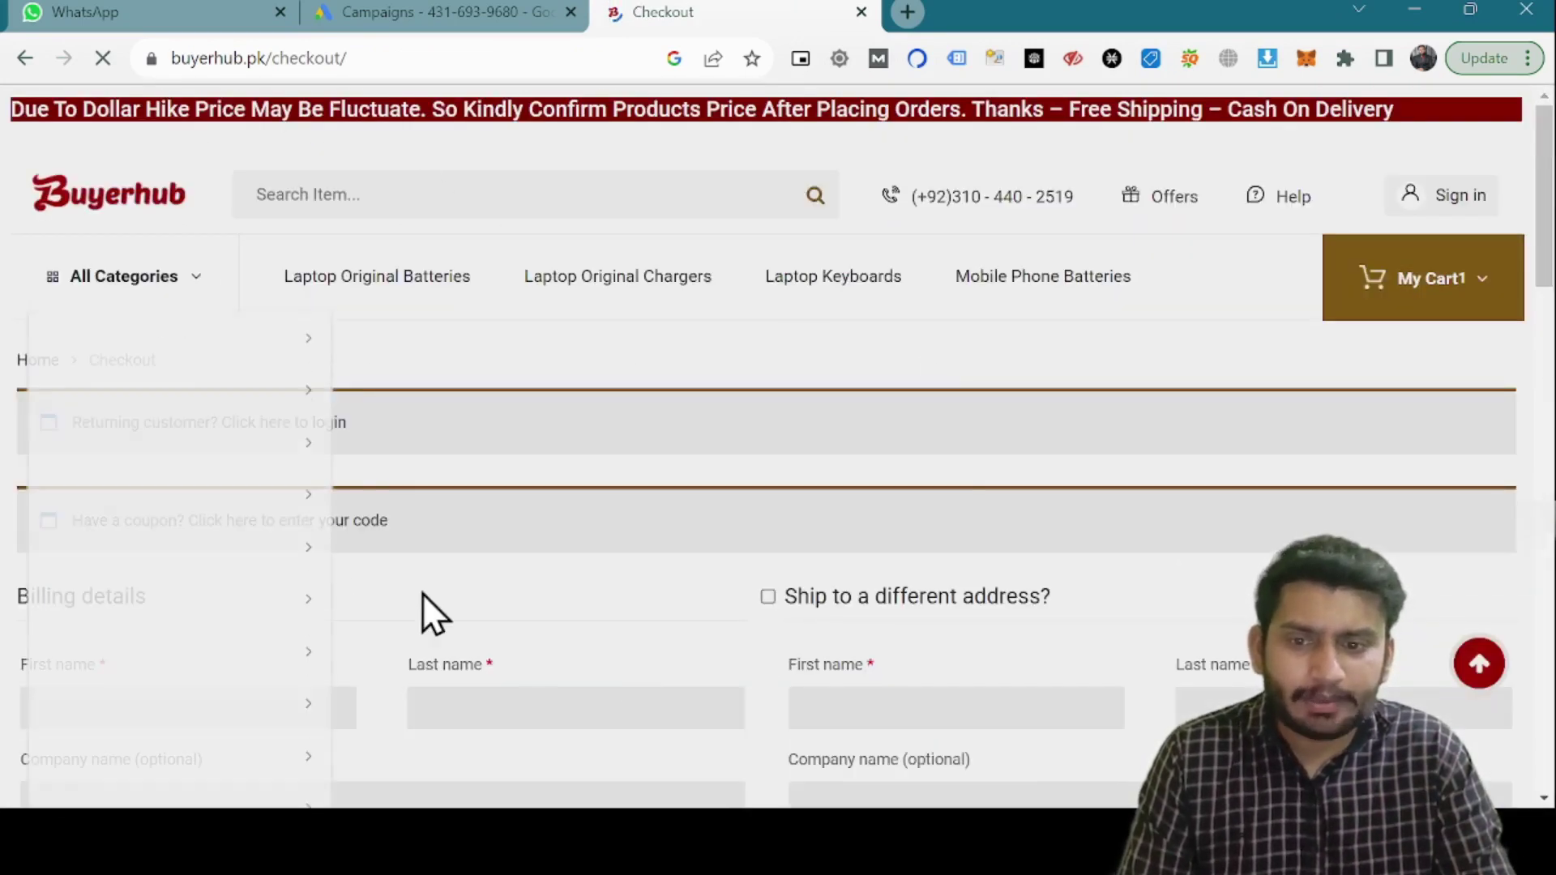
Step: Examine the store's checkout page, its billing form and the checkout part of its URL
scroll(828, 607, down, 10)
scroll(828, 606, down, 10)
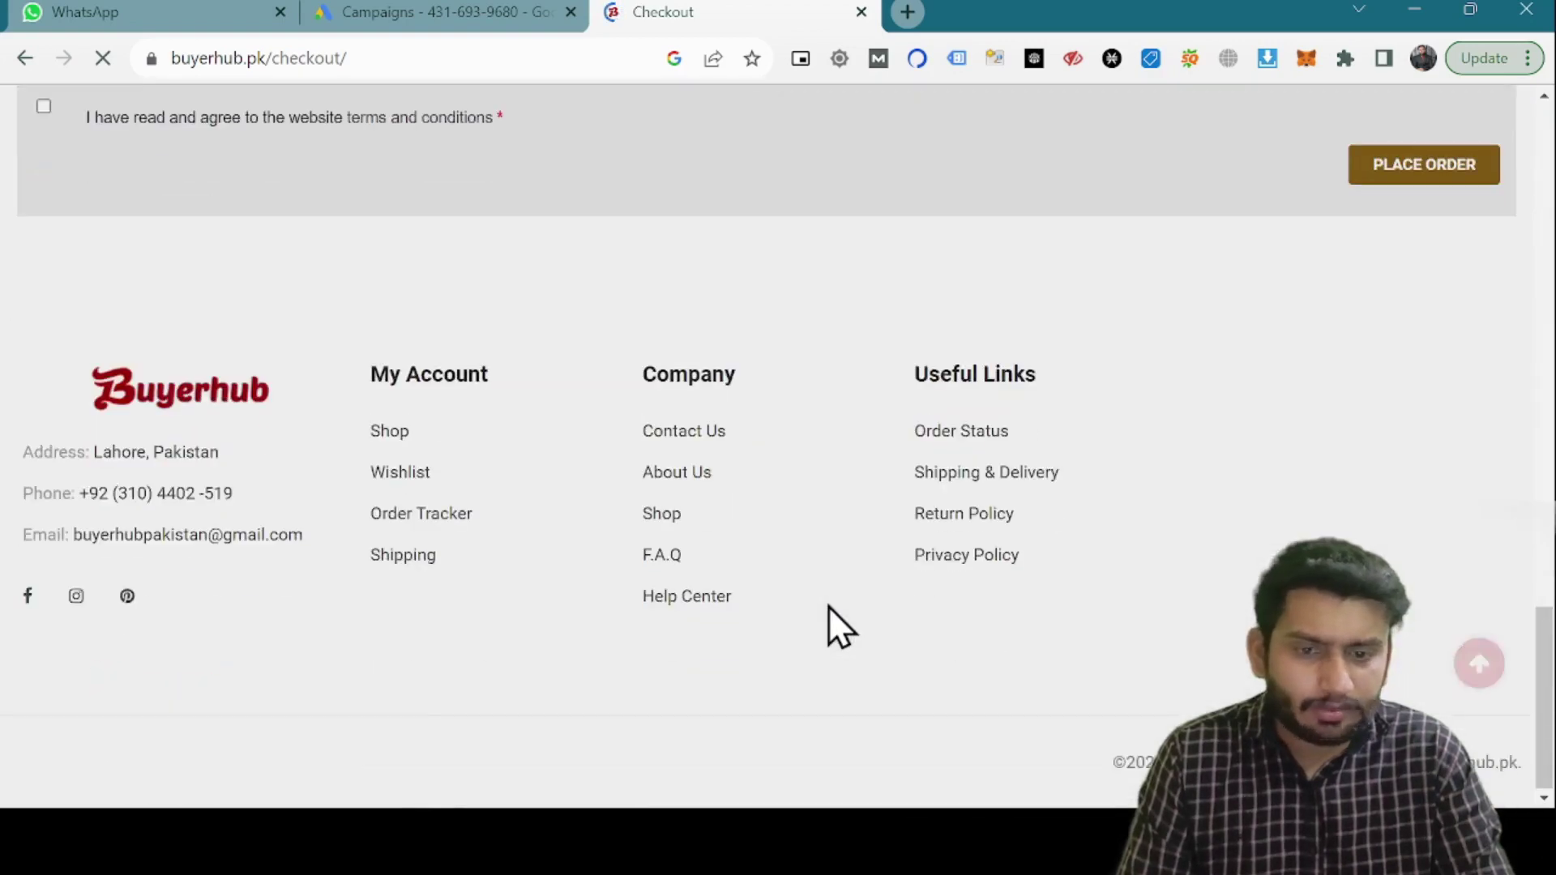
scroll(828, 607, up, 16)
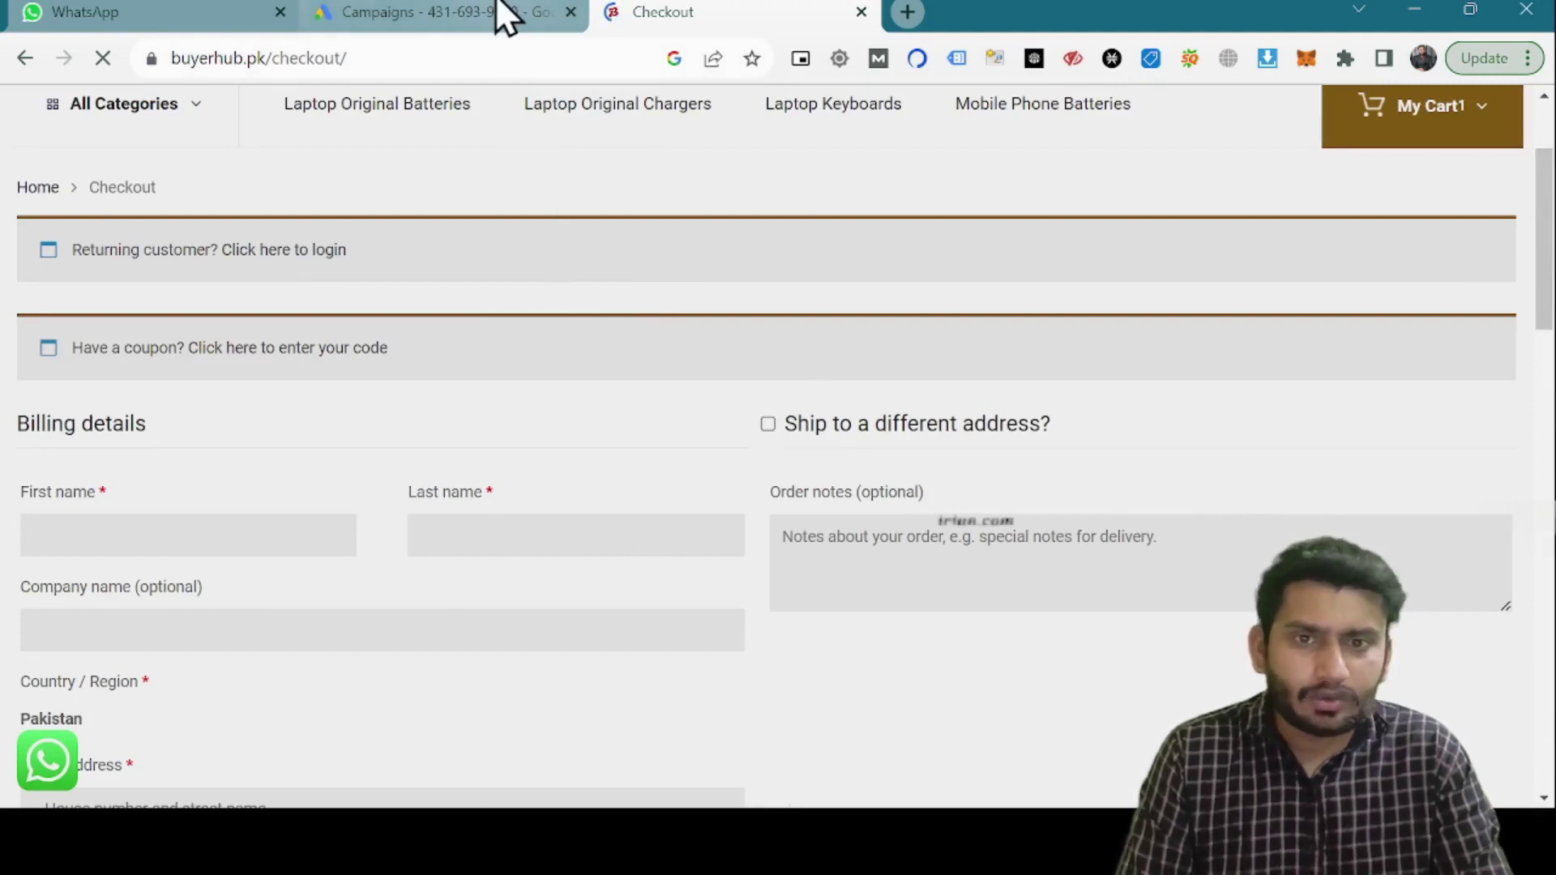
double_click(293, 58)
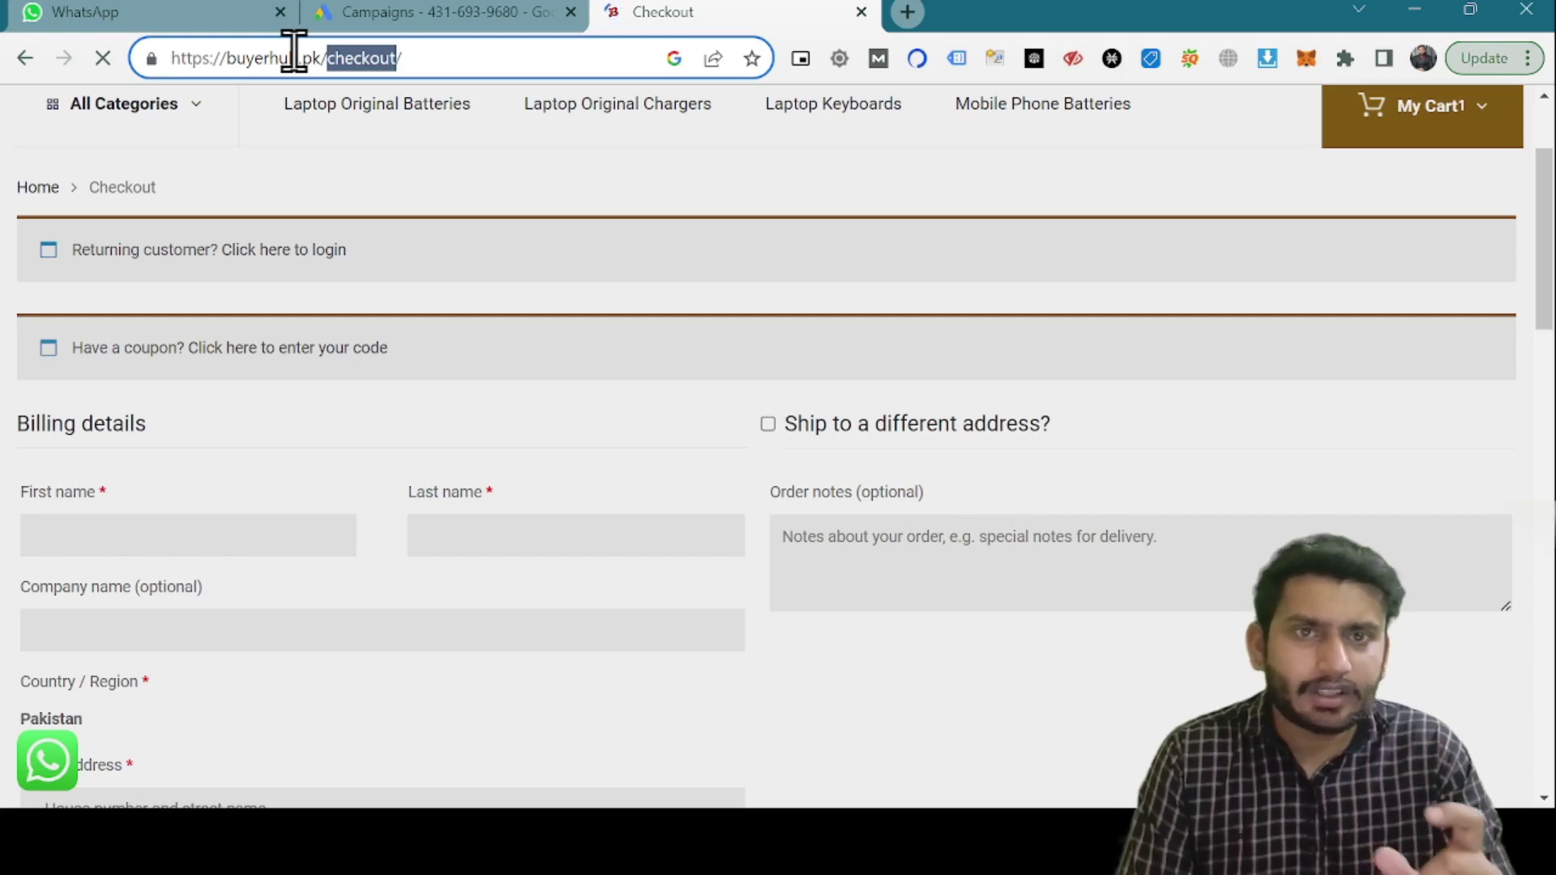
Step: Switch to Google Ads and open the Conversions summary among the Measurement tools
click(445, 12)
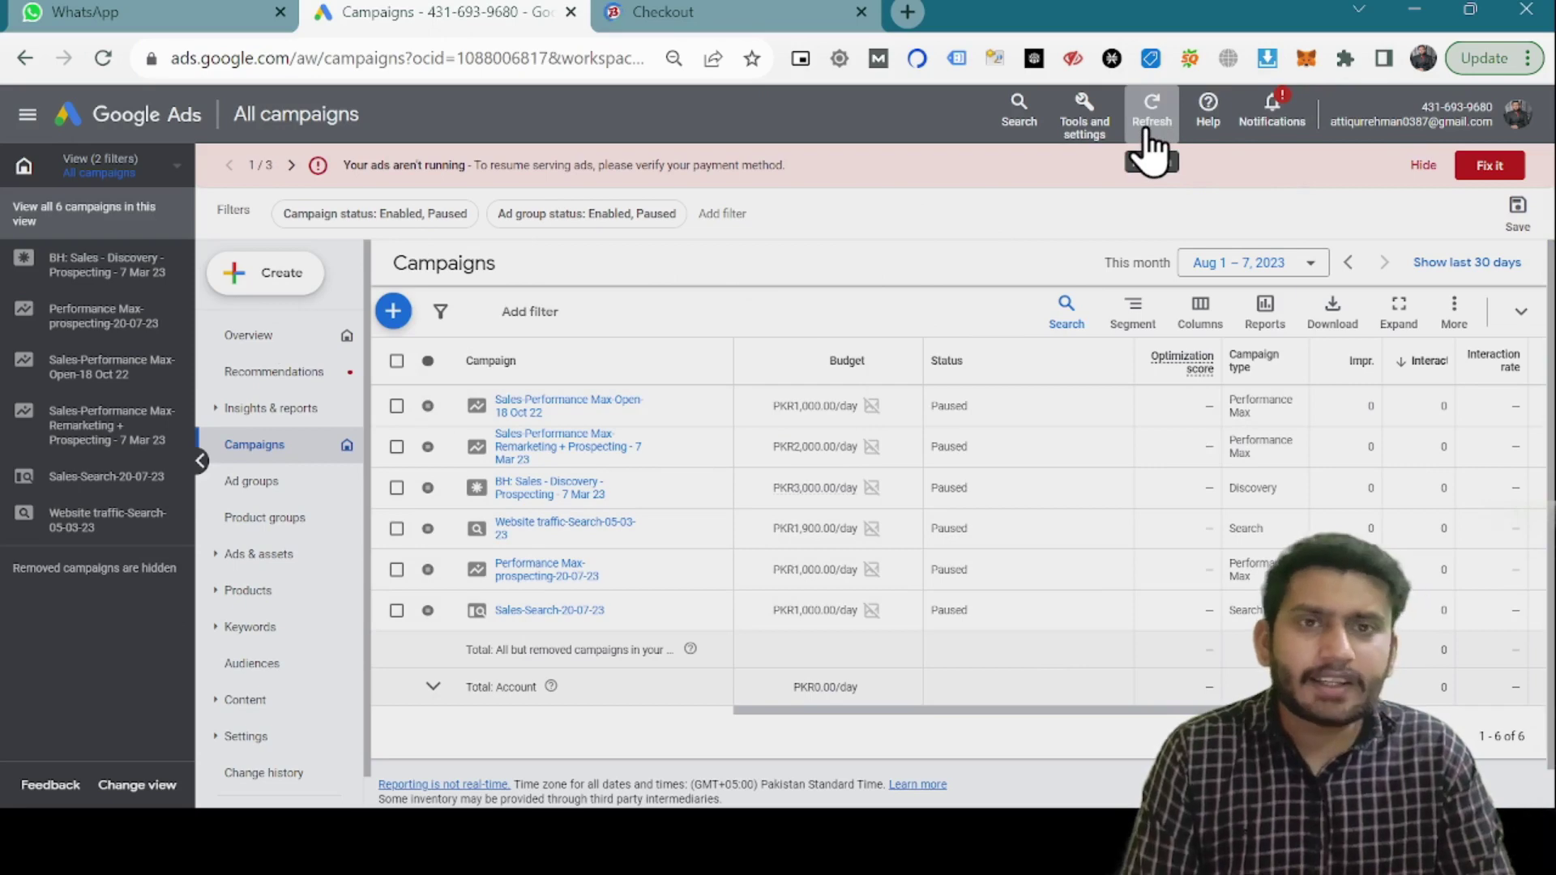
click(1106, 150)
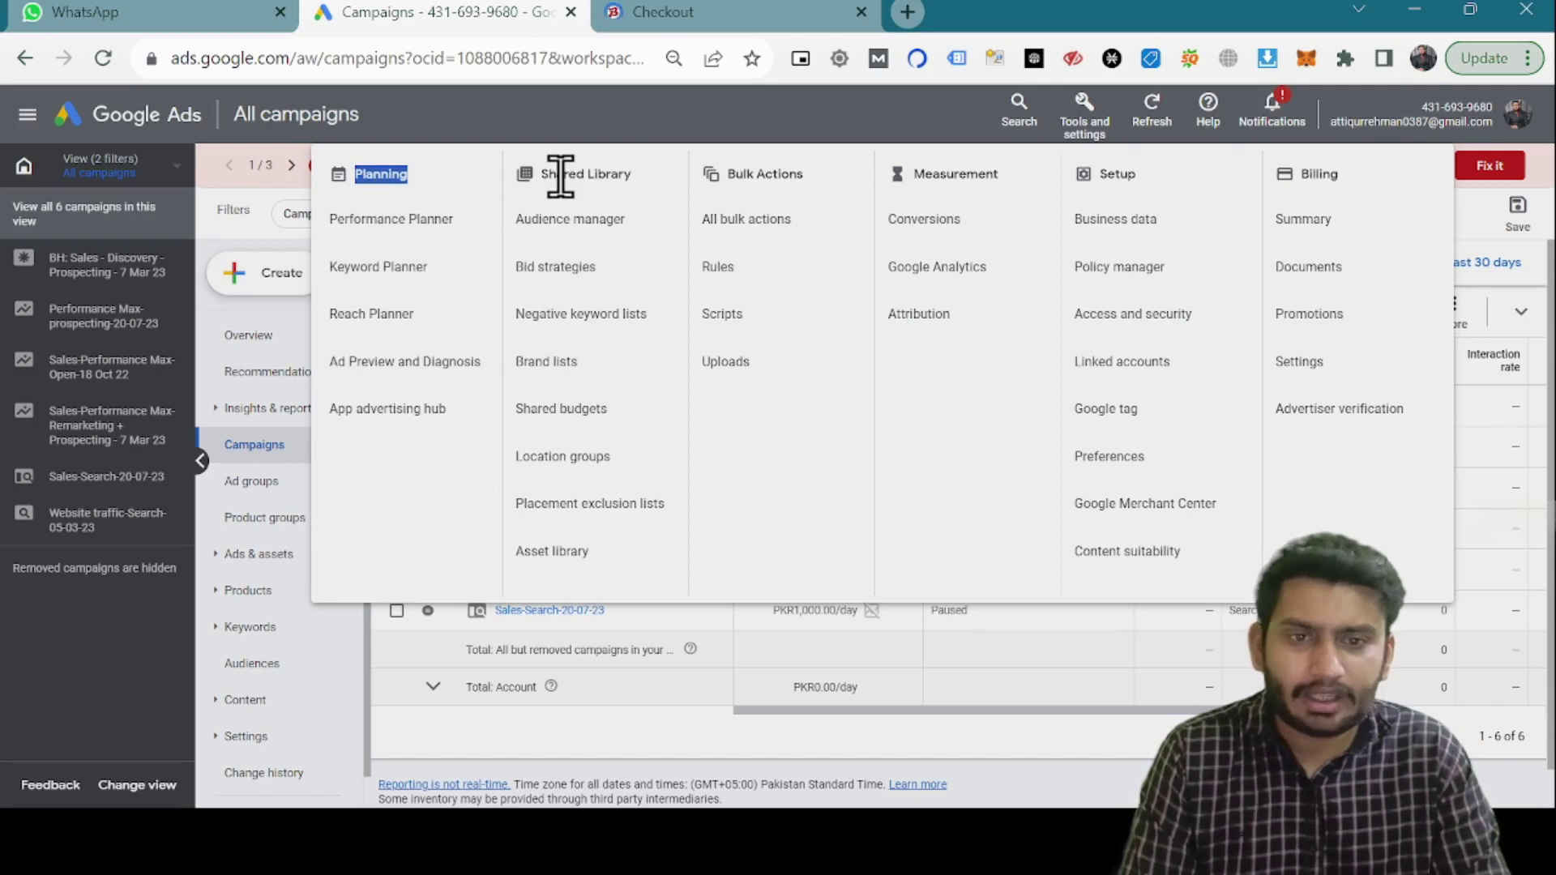
click(771, 186)
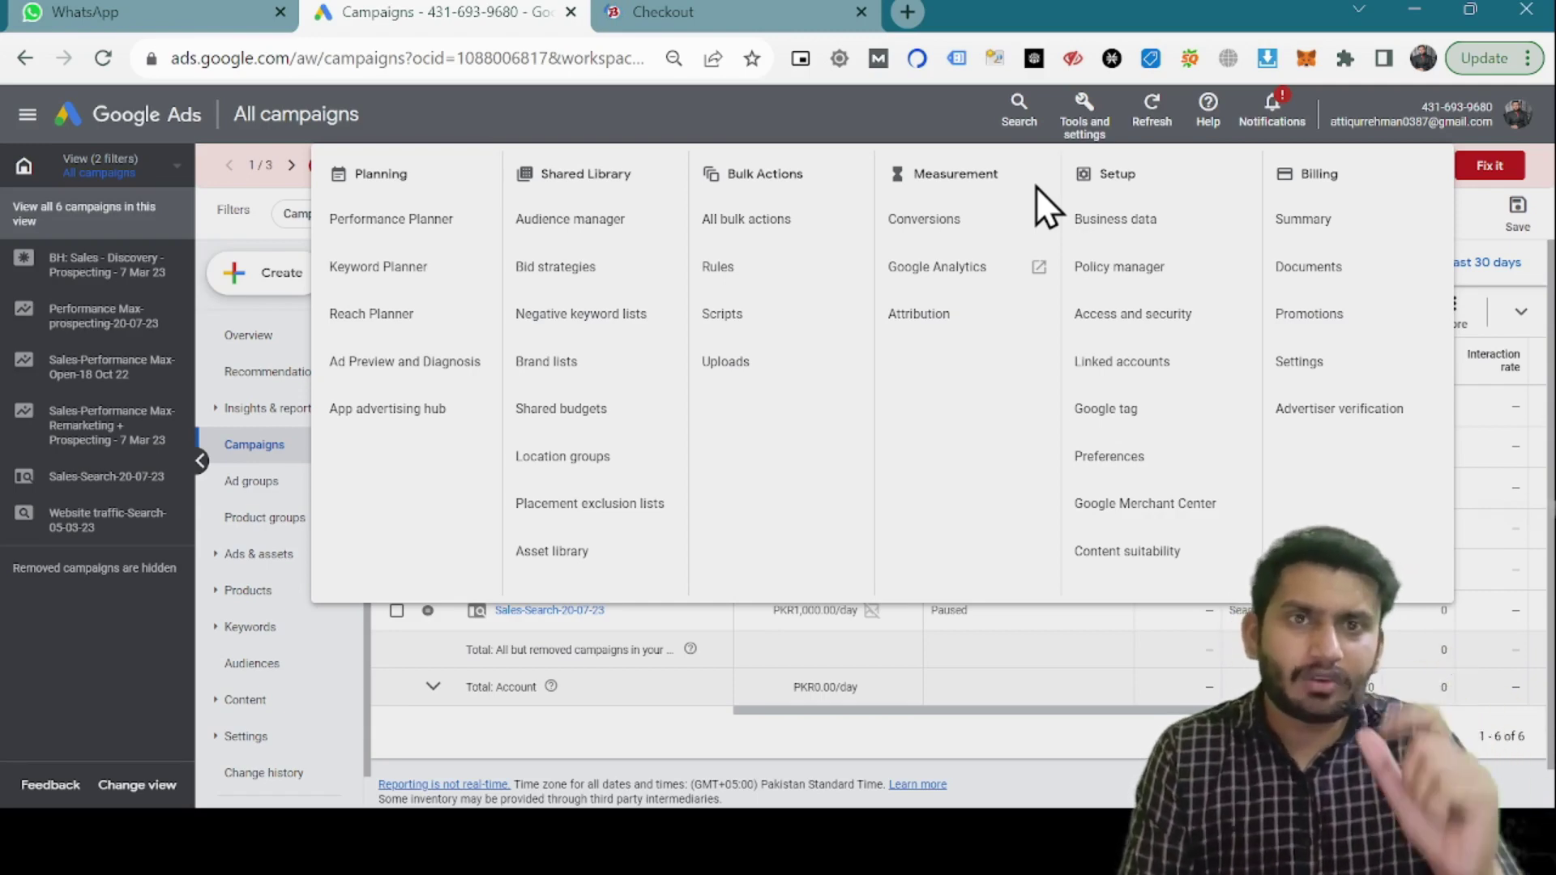
click(934, 231)
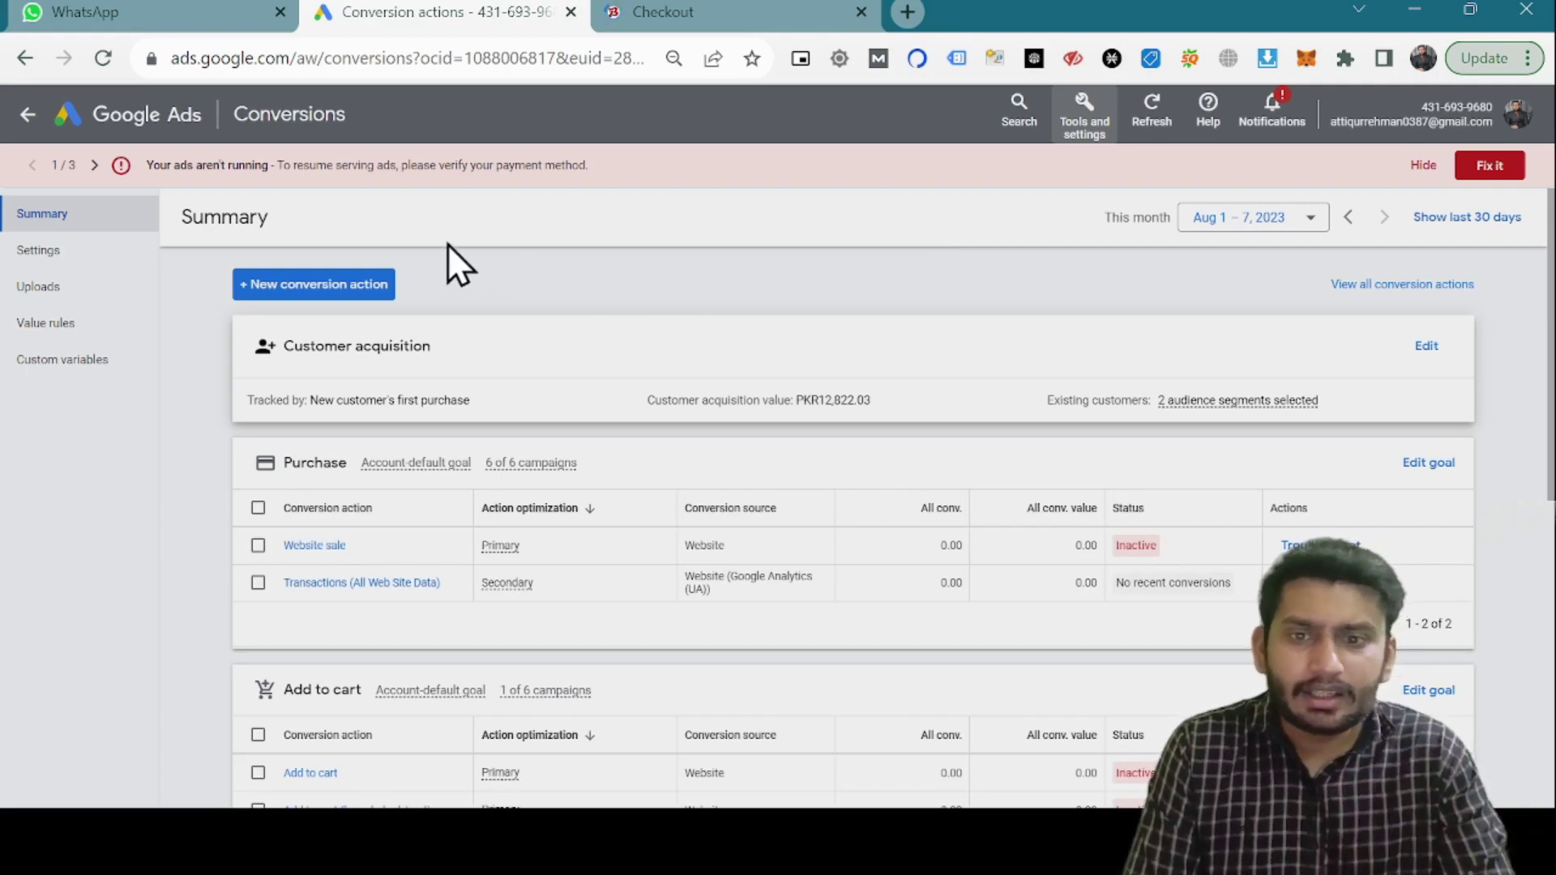
Step: Start a new conversion action that tracks actions on the website
click(329, 286)
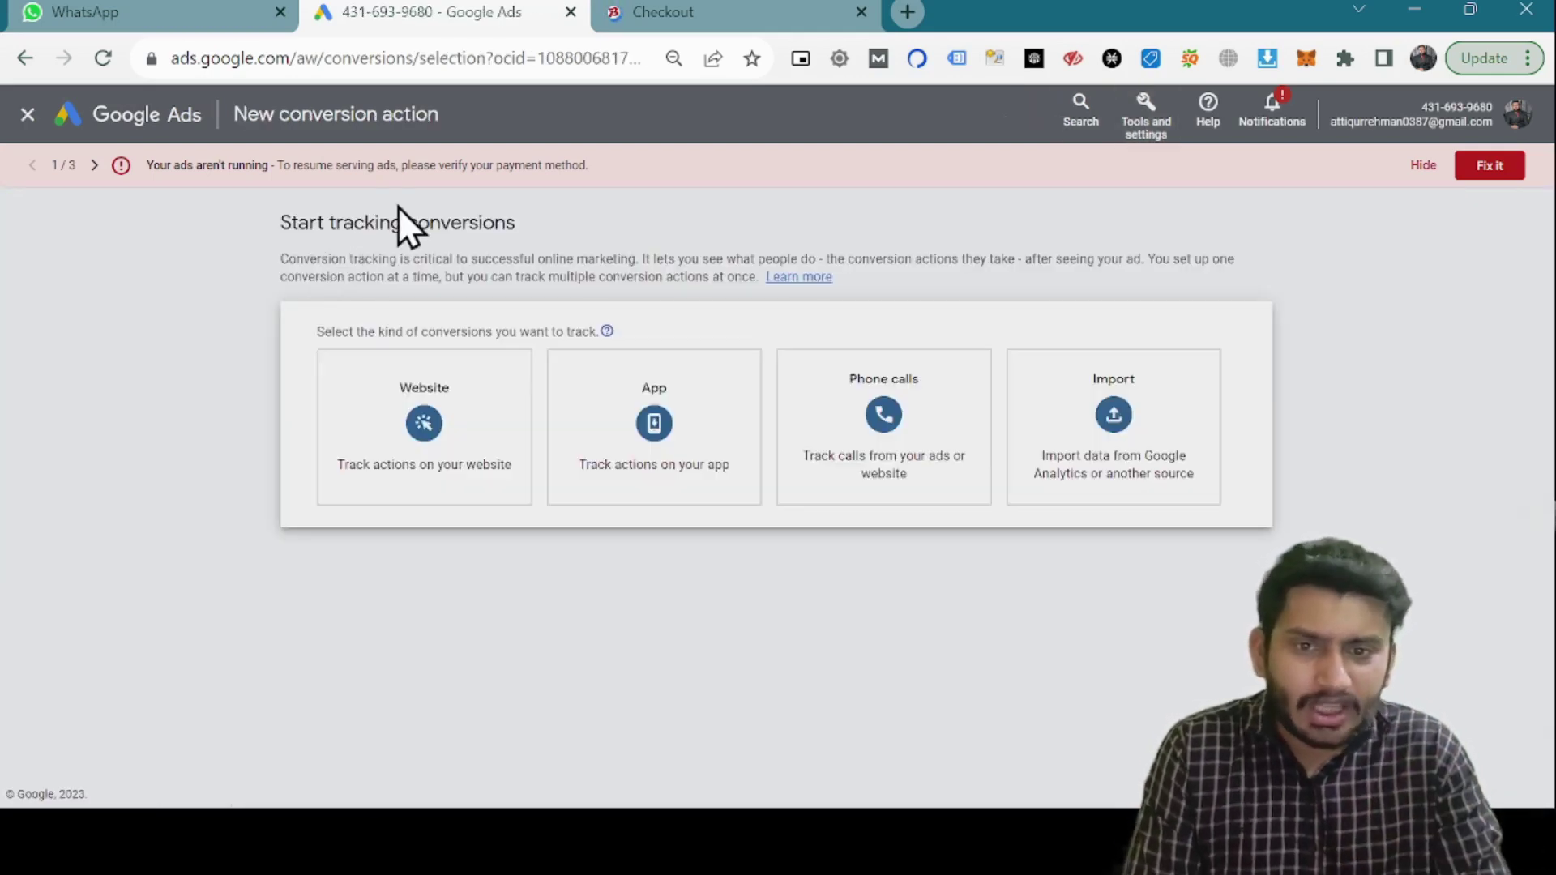
triple_click(398, 211)
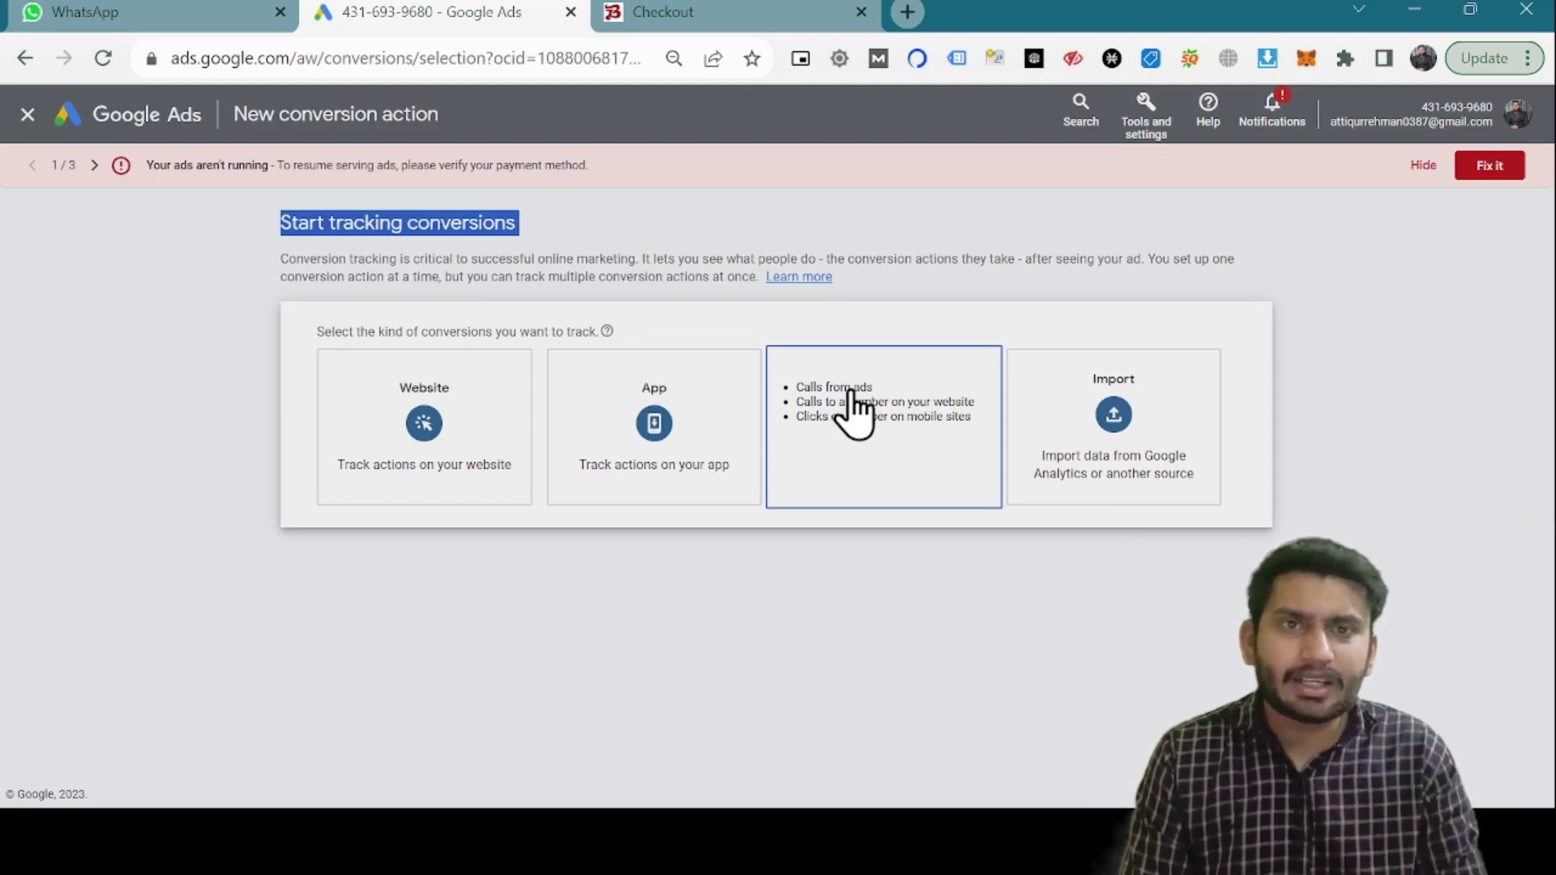
click(437, 438)
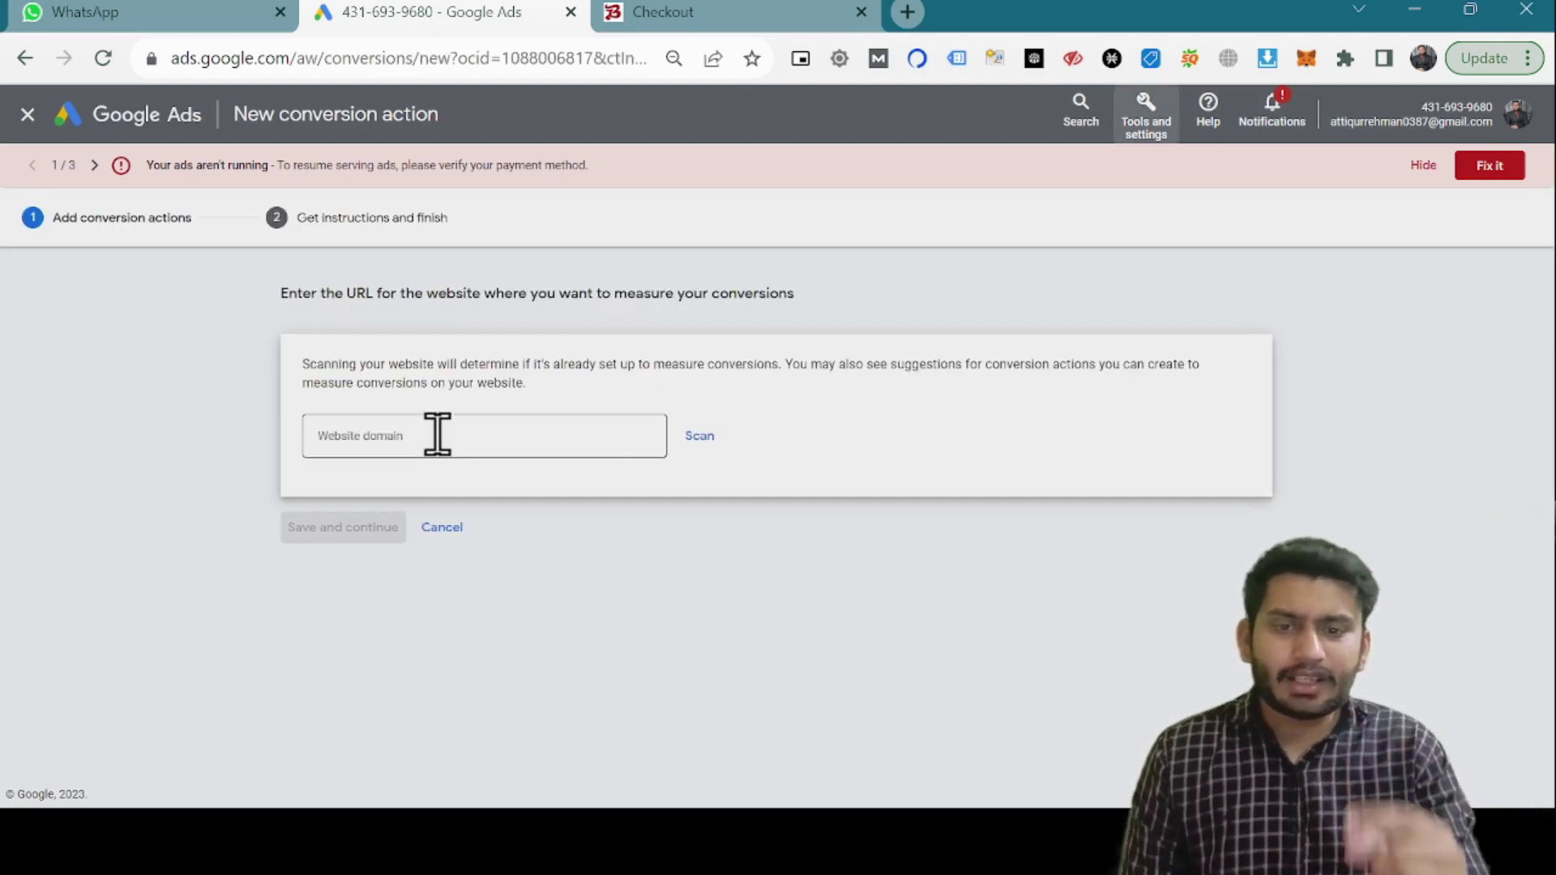
click(438, 435)
key(ctrl+v)
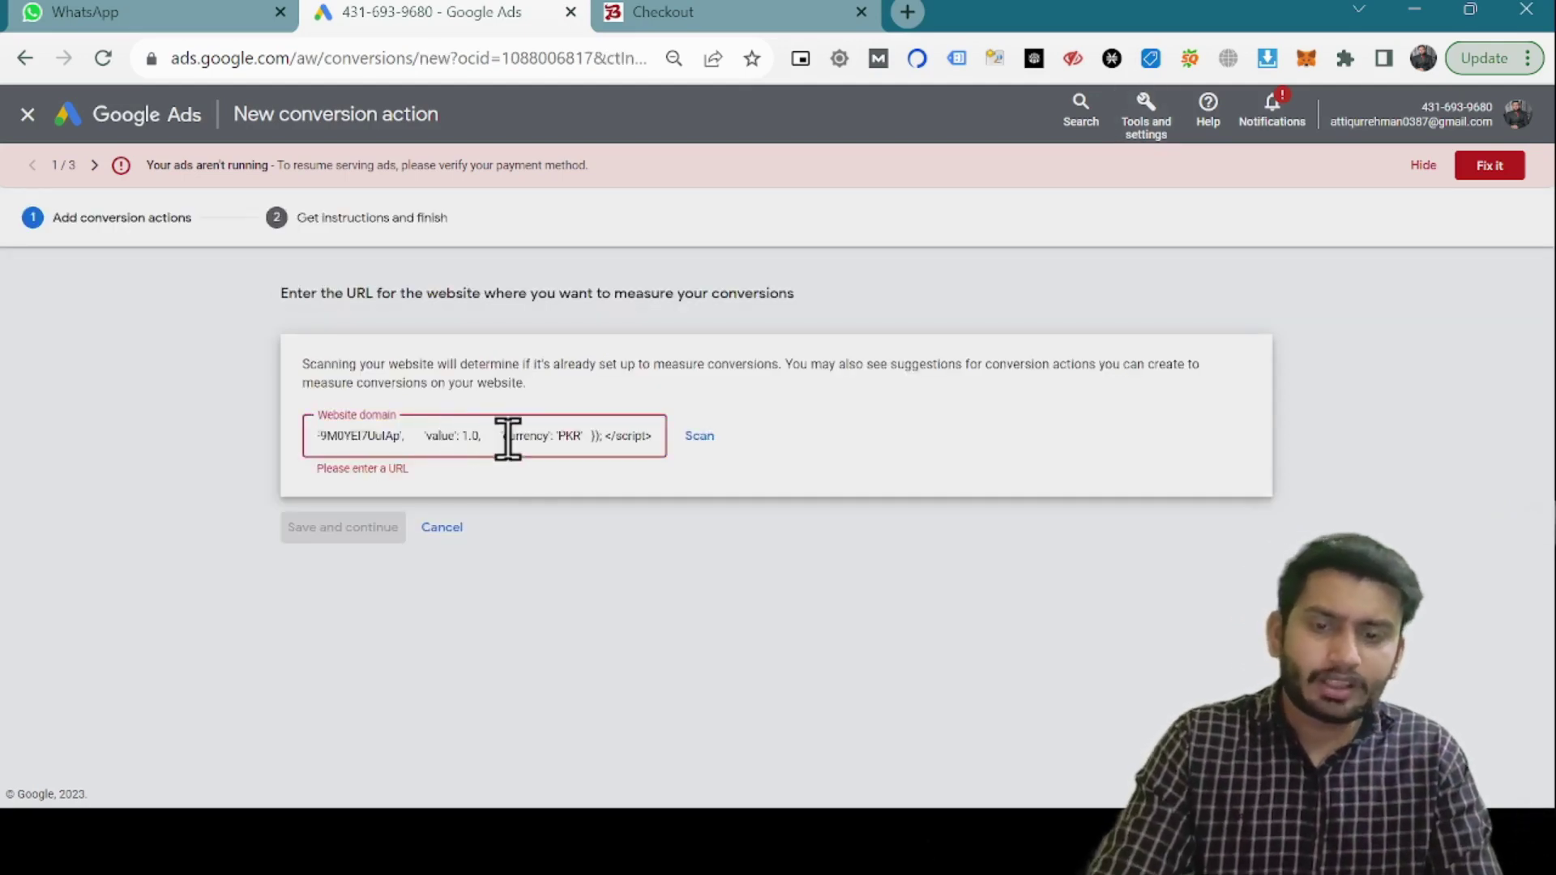
key(ctrl+a)
key(BackSpace)
click(670, 18)
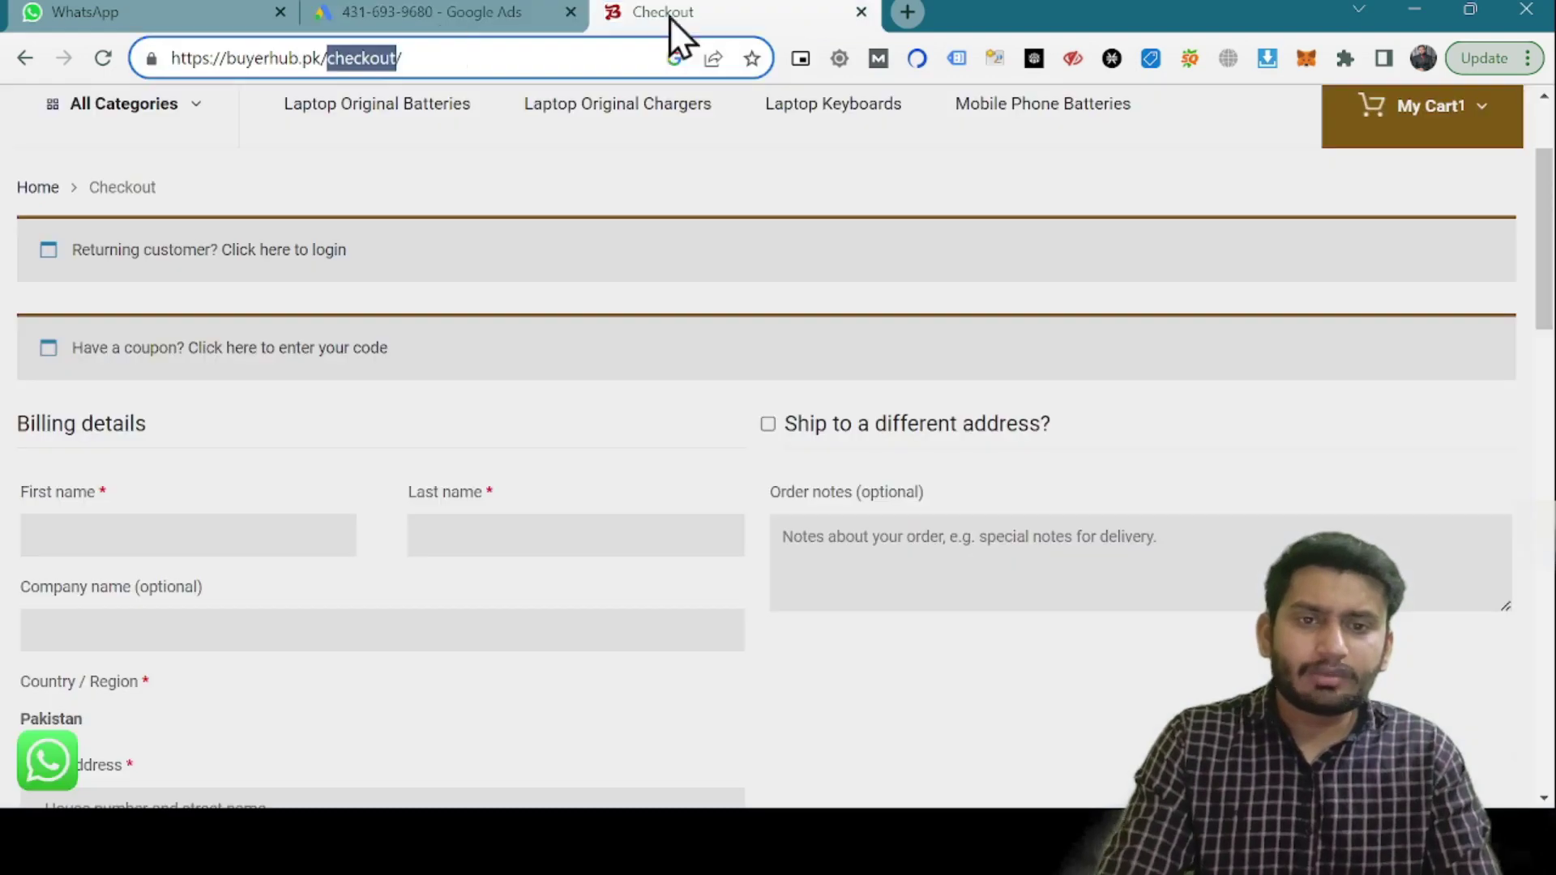
drag(315, 58, 162, 68)
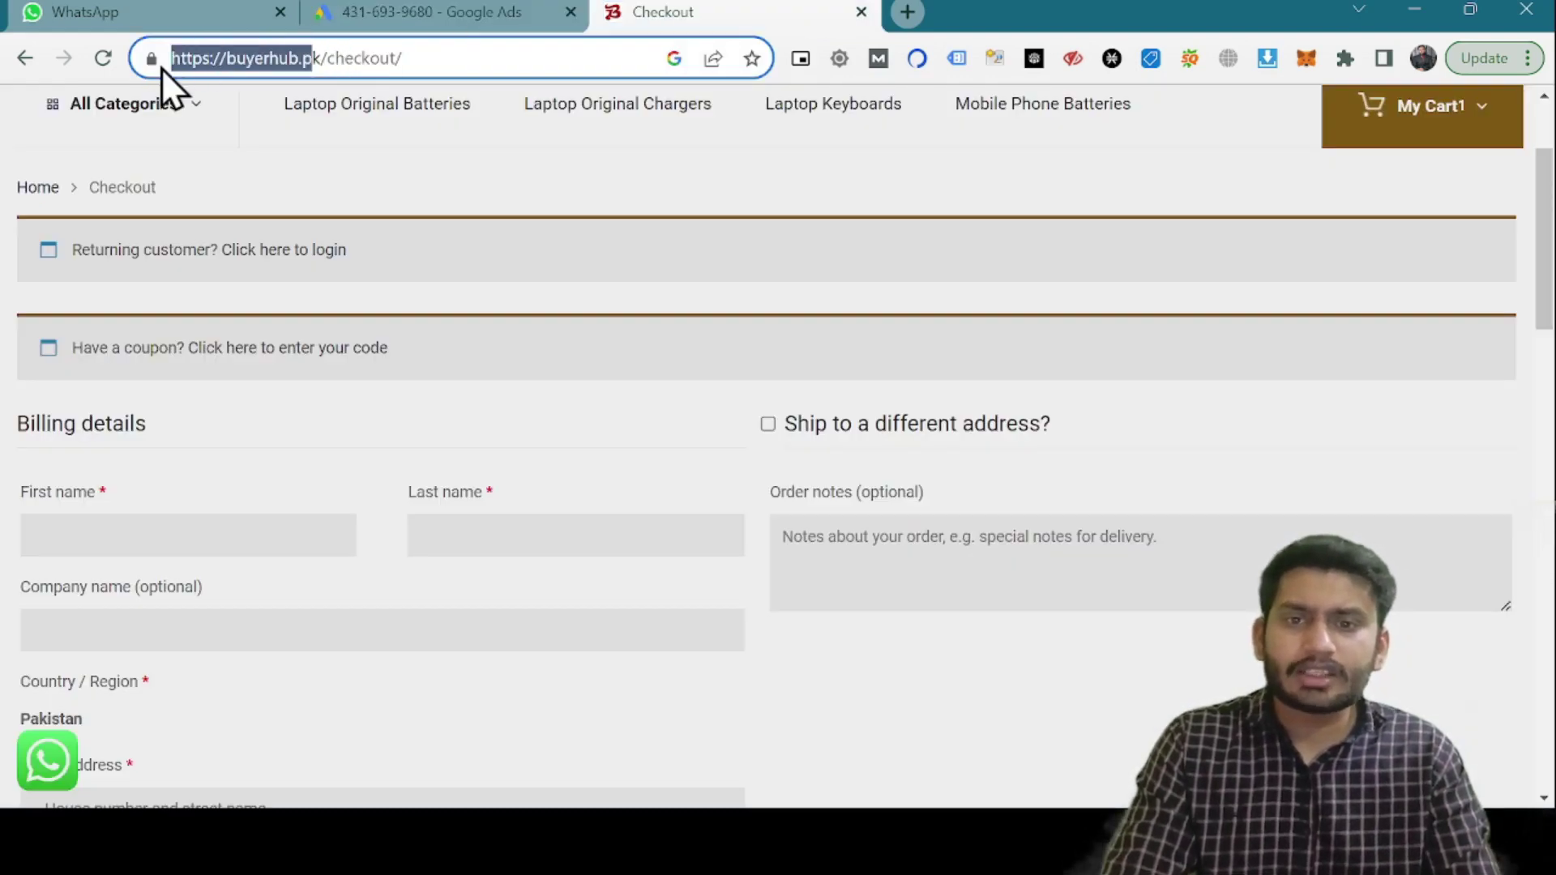
click(512, 11)
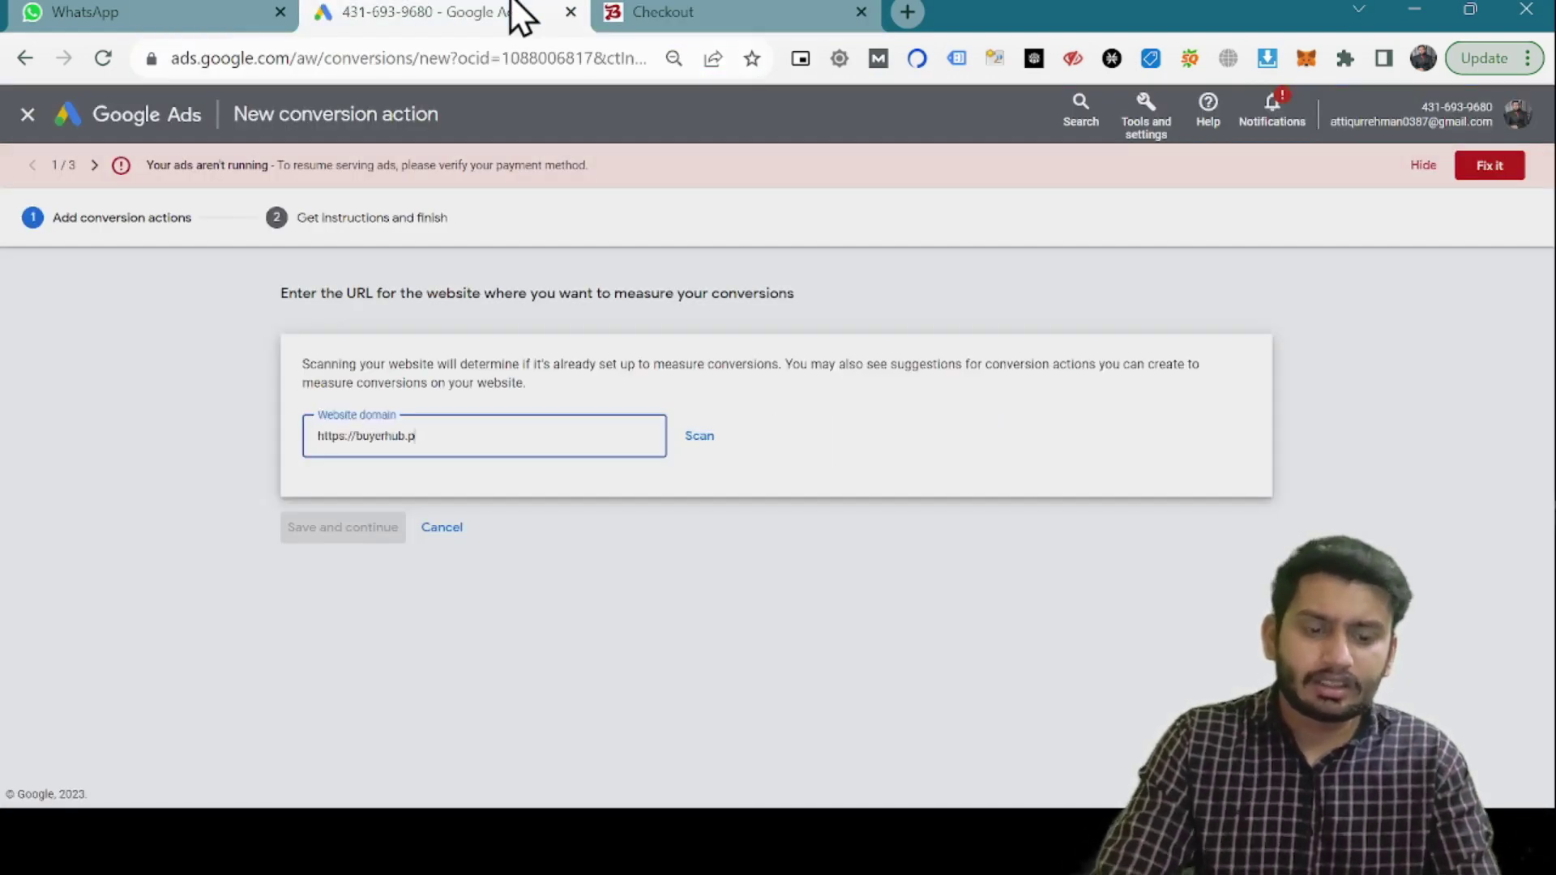
click(694, 437)
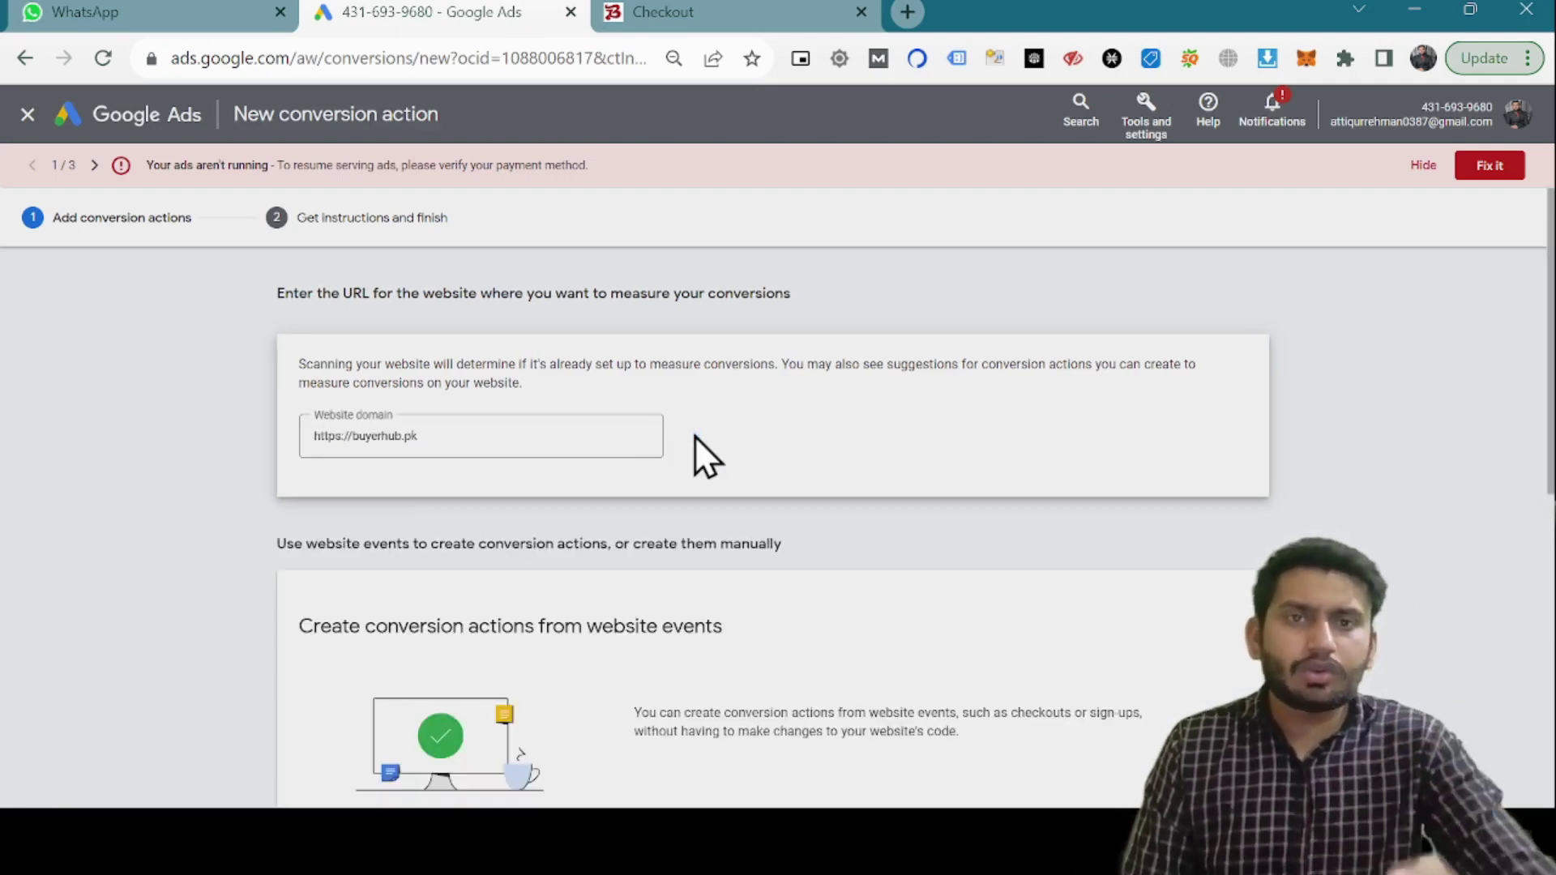
Step: Add a conversion action manually using code and set its goal category to Begin checkout
scroll(694, 436, down, 4)
scroll(695, 438, down, 3)
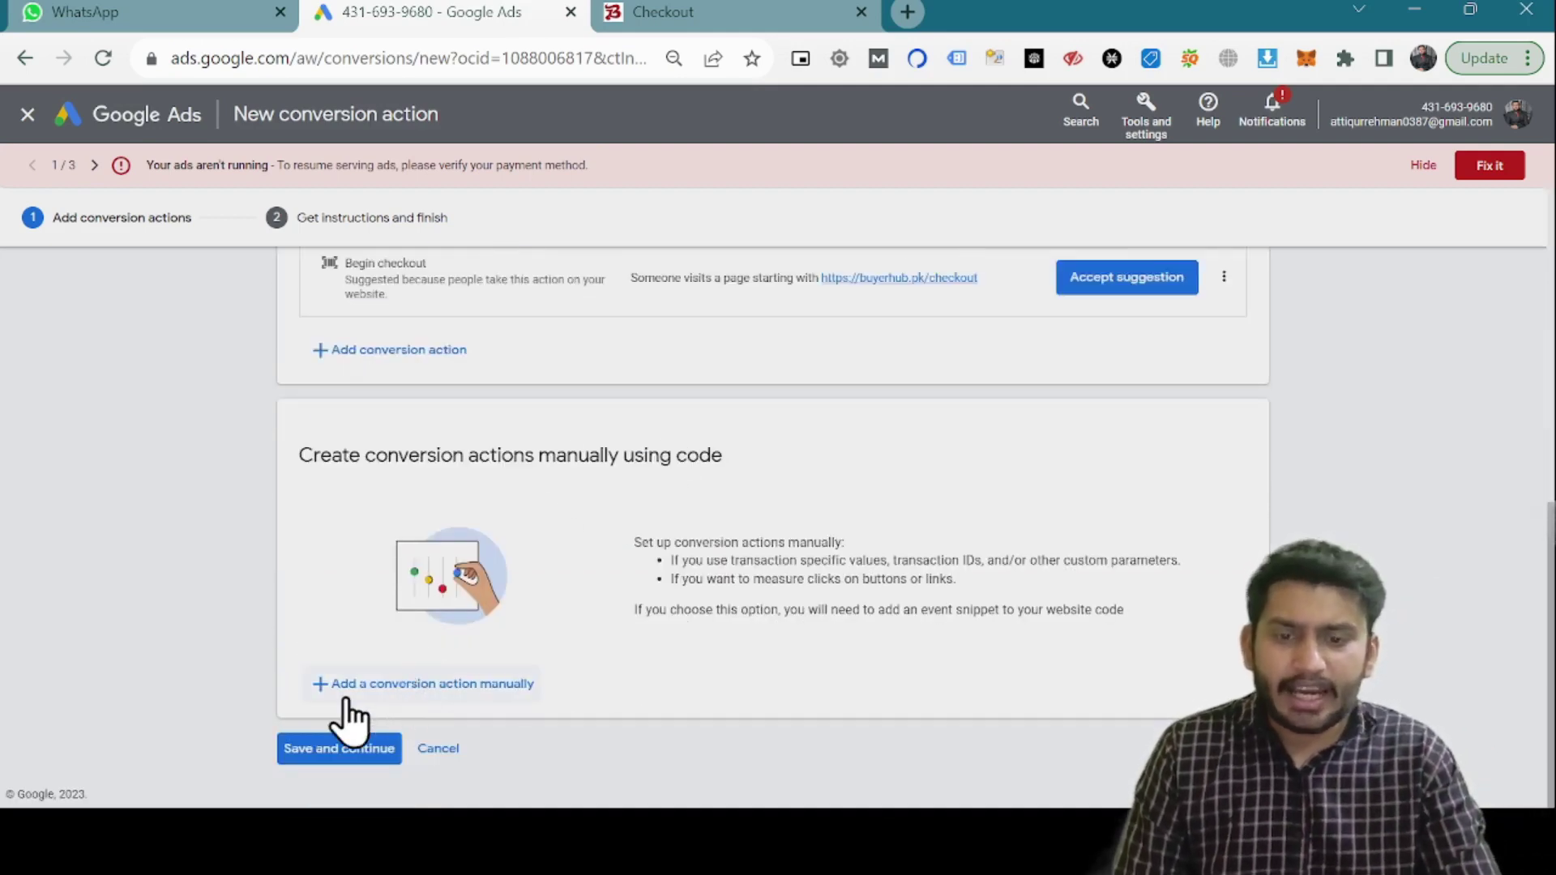
click(428, 697)
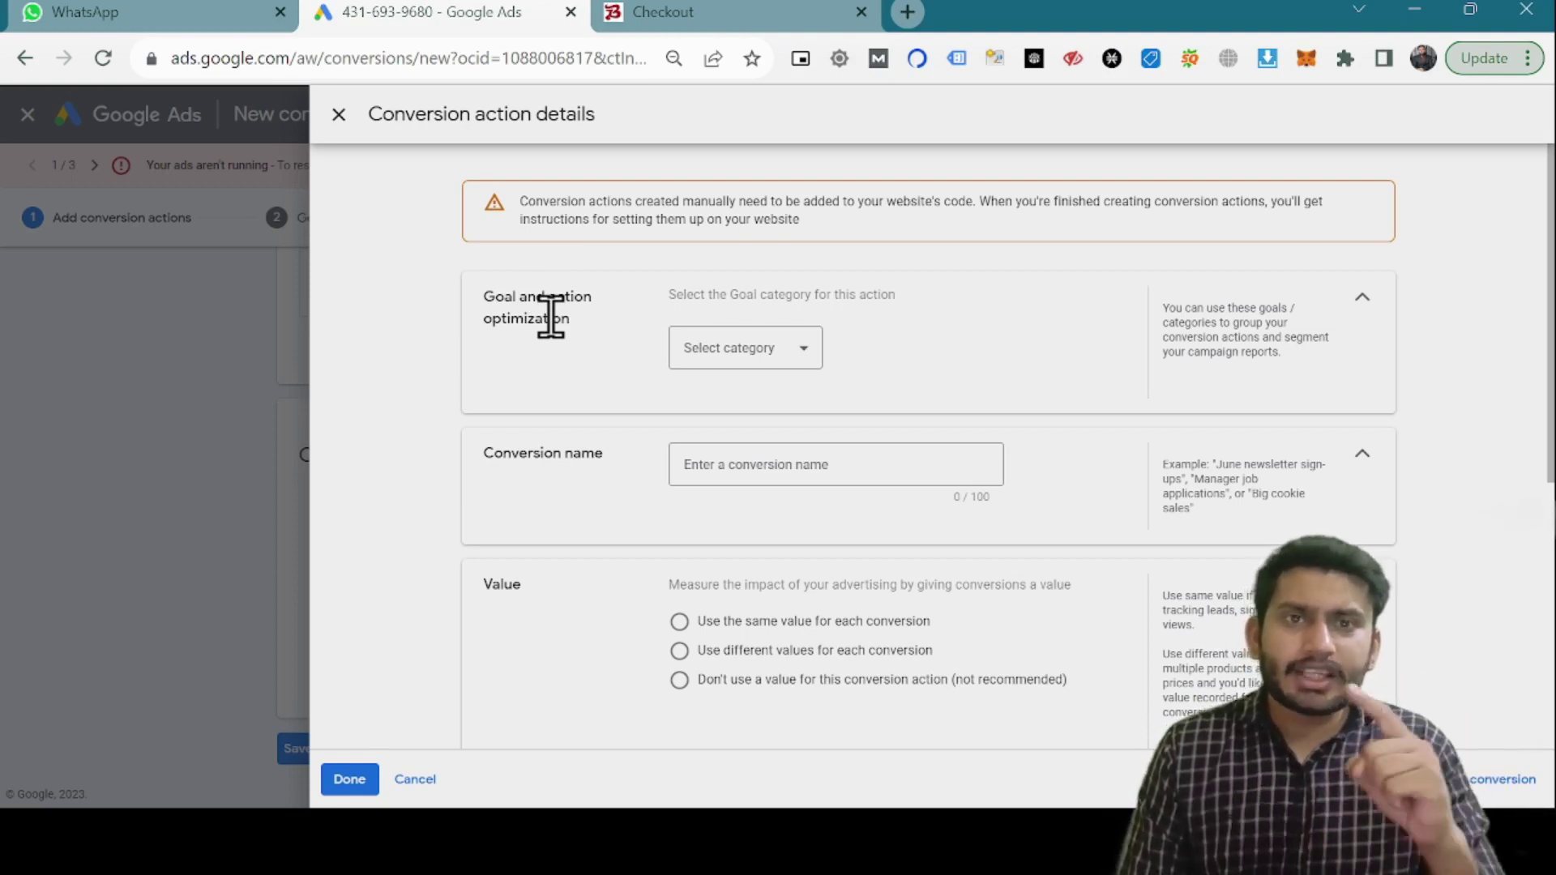
click(732, 366)
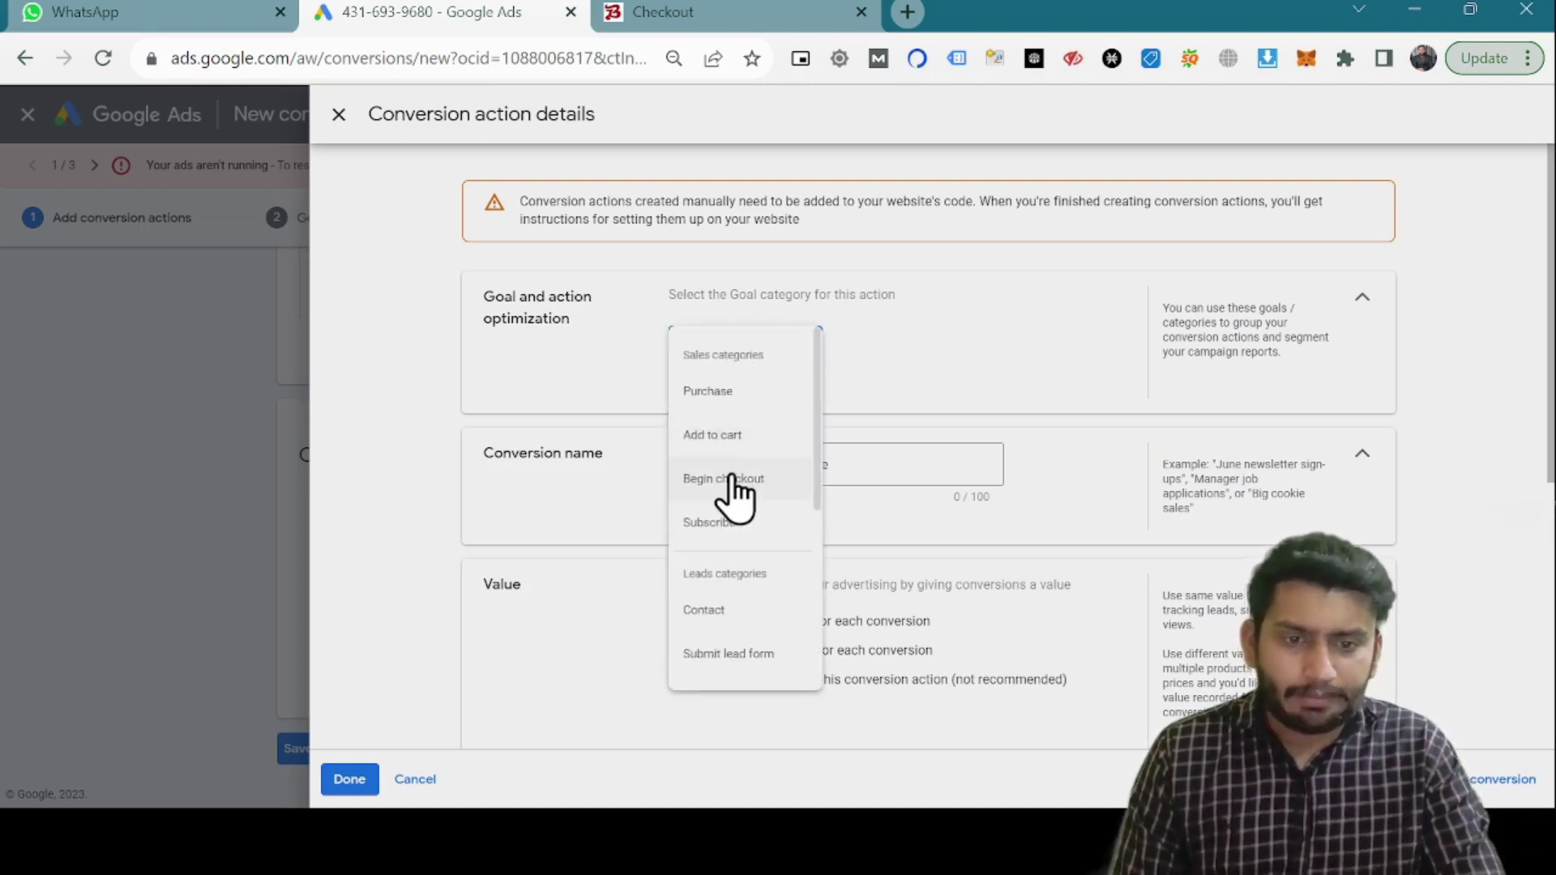
click(732, 479)
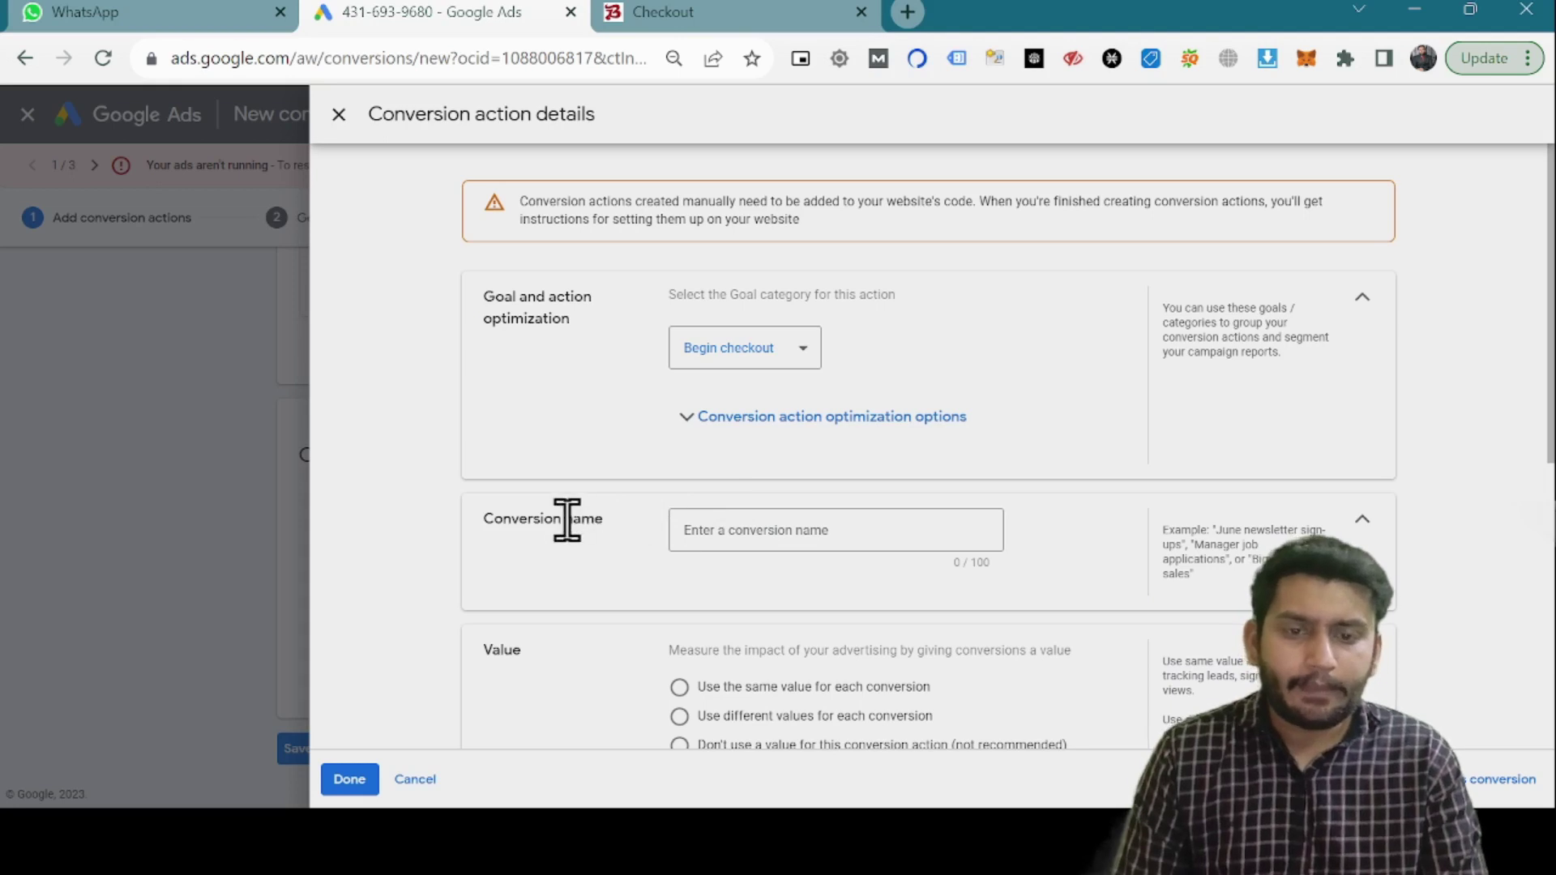
Step: Name the conversion "Begin Checkout" and have it use different values for each conversion
click(712, 523)
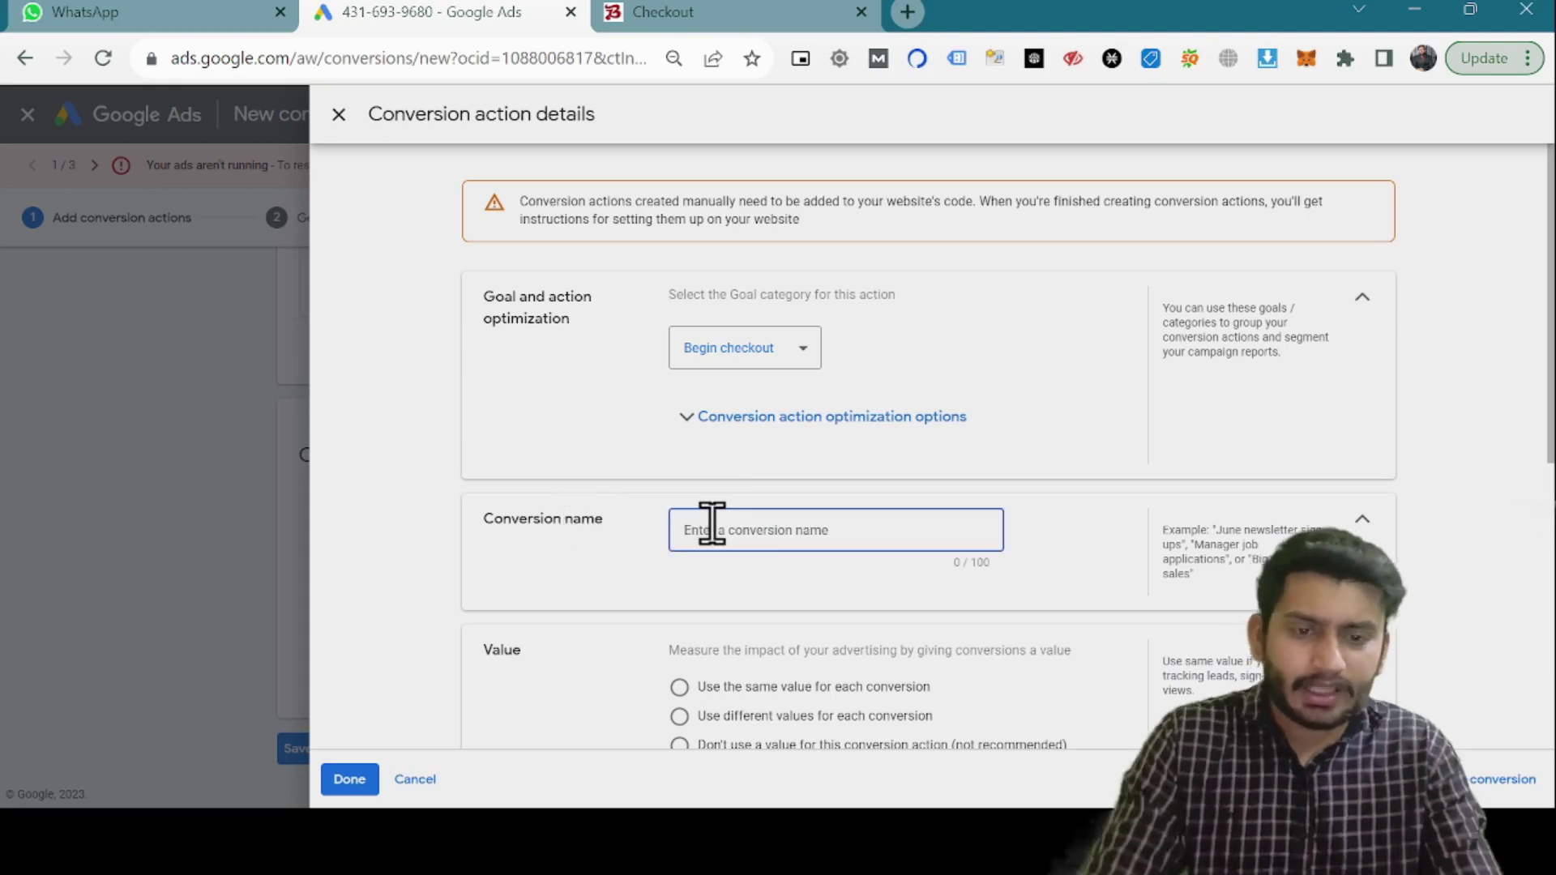
text(Begi)
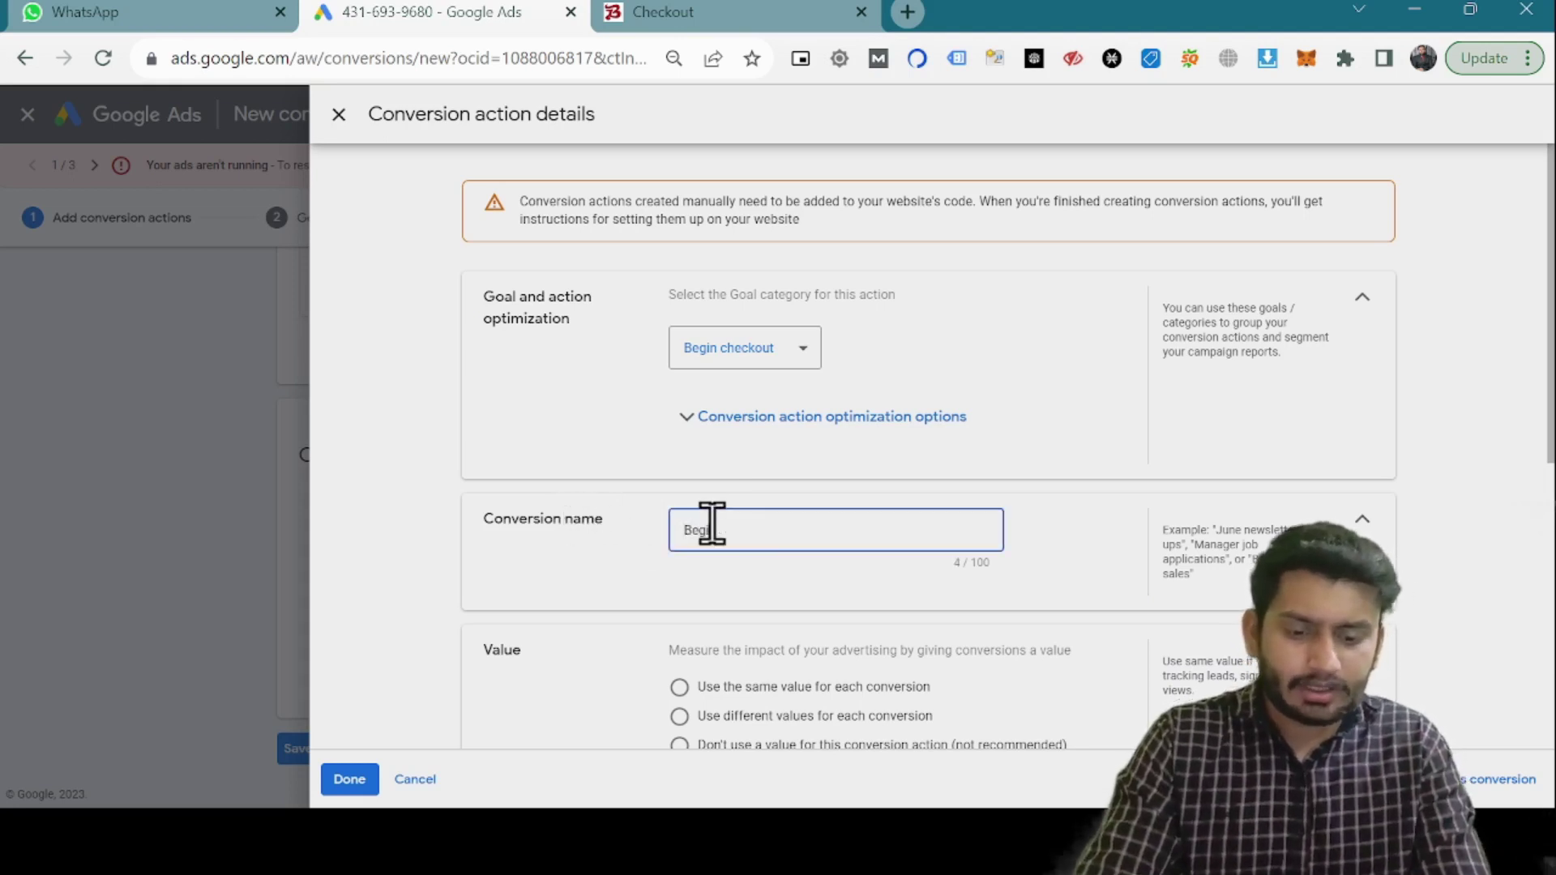
text(n Checko)
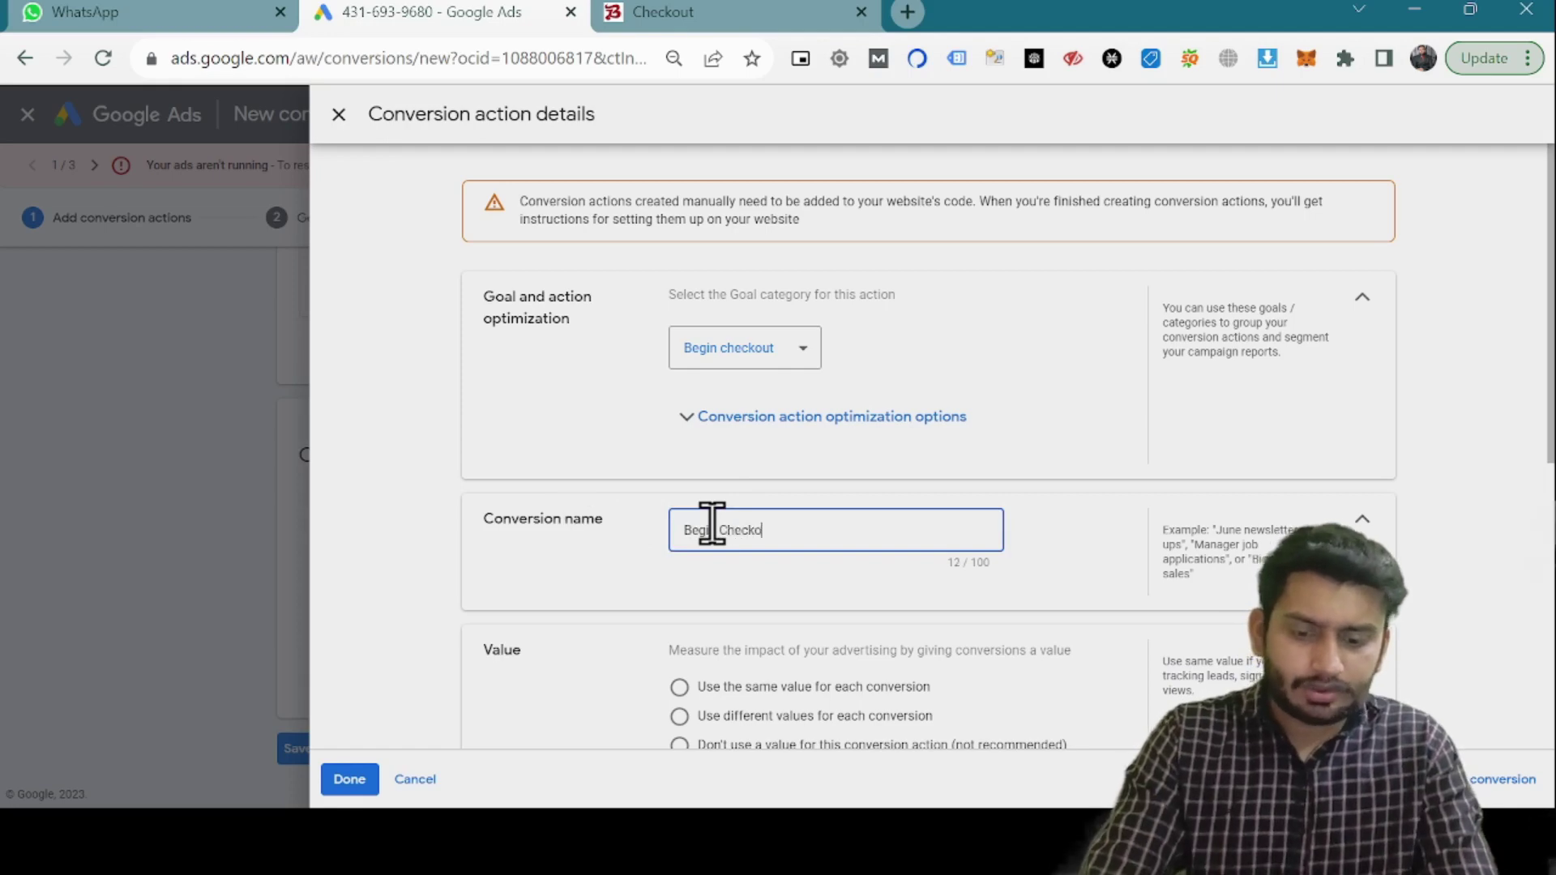
text(ut)
scroll(814, 569, down, 2)
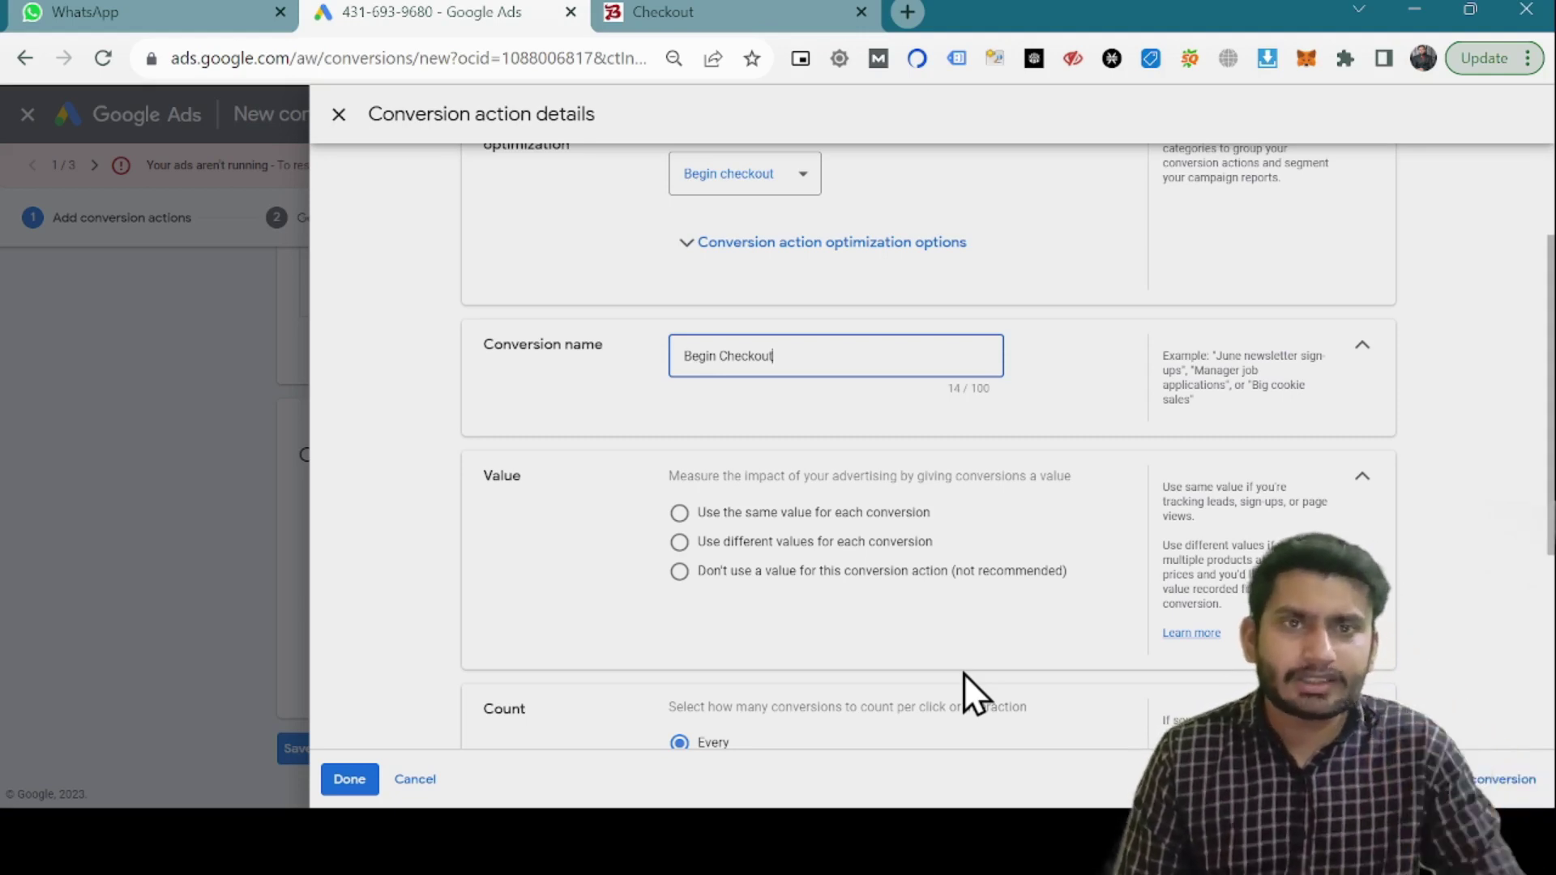
click(827, 543)
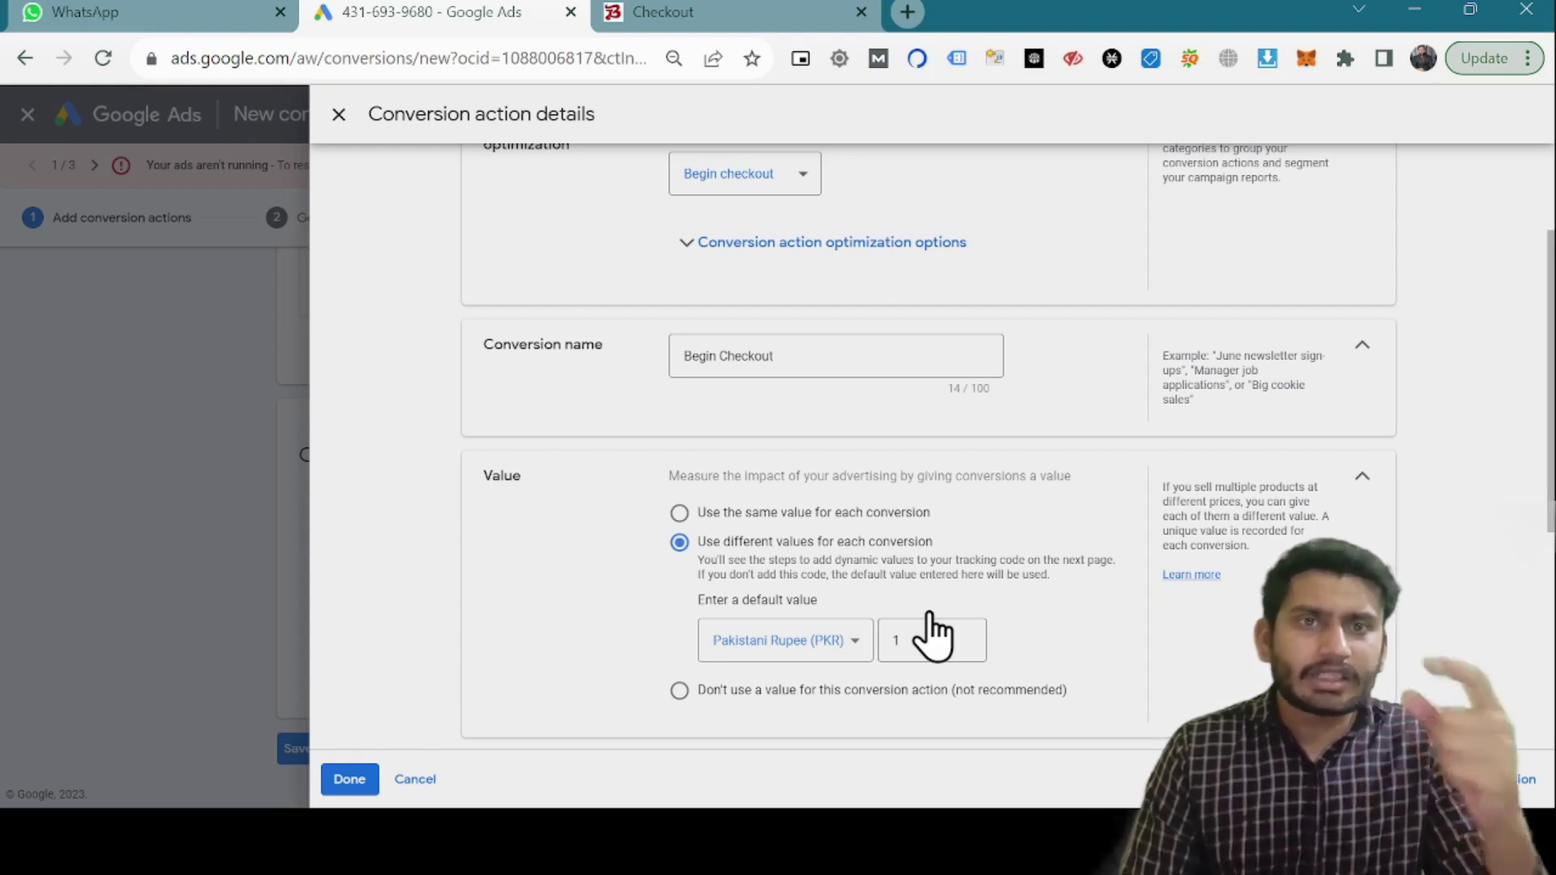
Step: Review the conversion count options and the available attribution models without changing them
scroll(930, 616, down, 1)
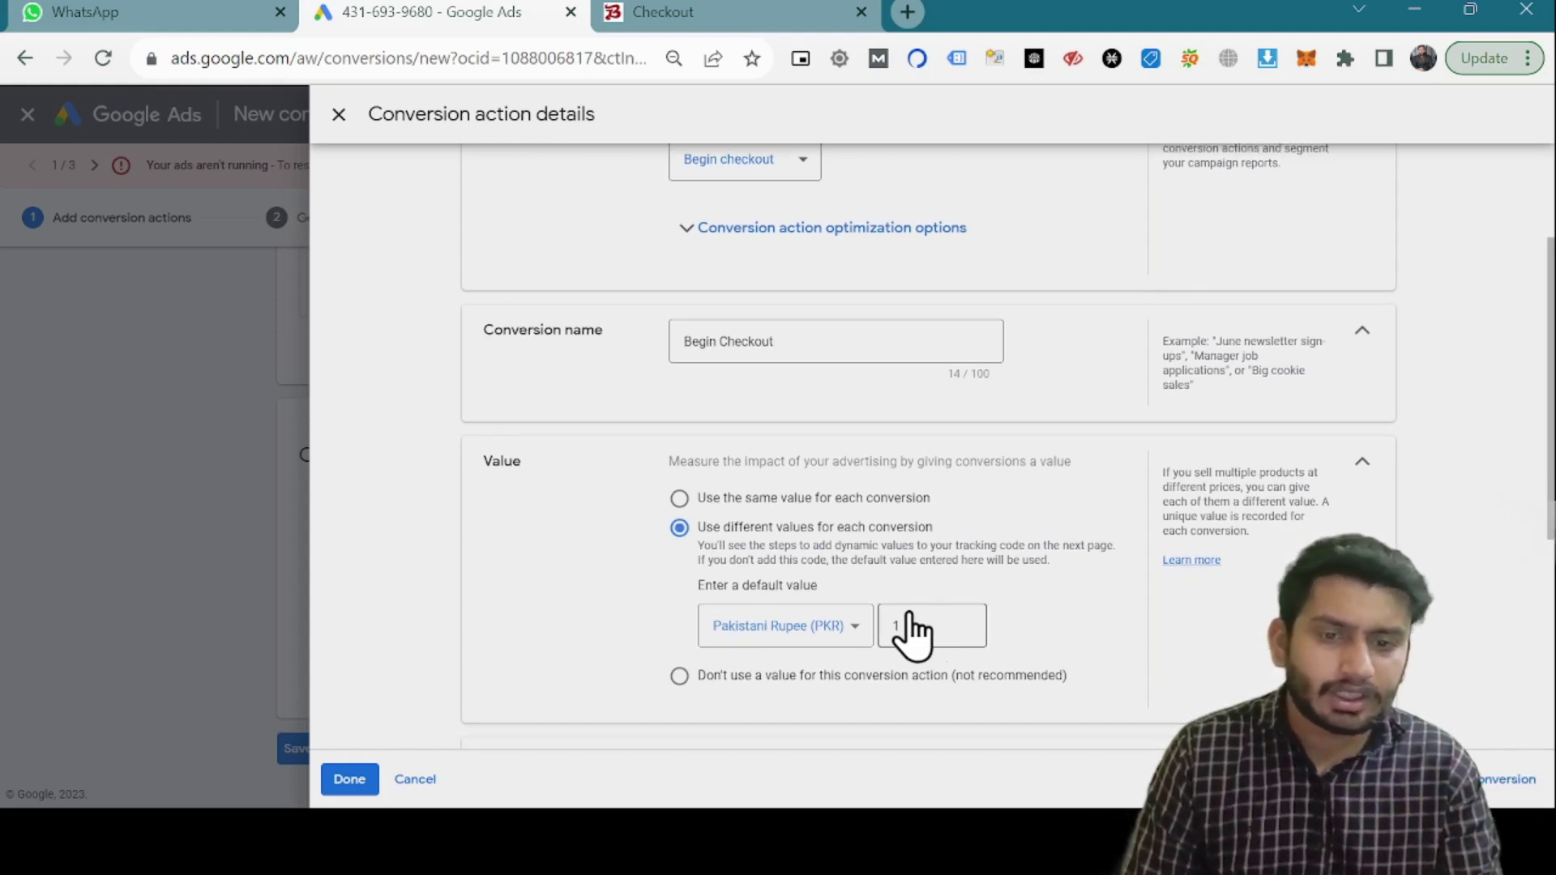
scroll(713, 549, down, 3)
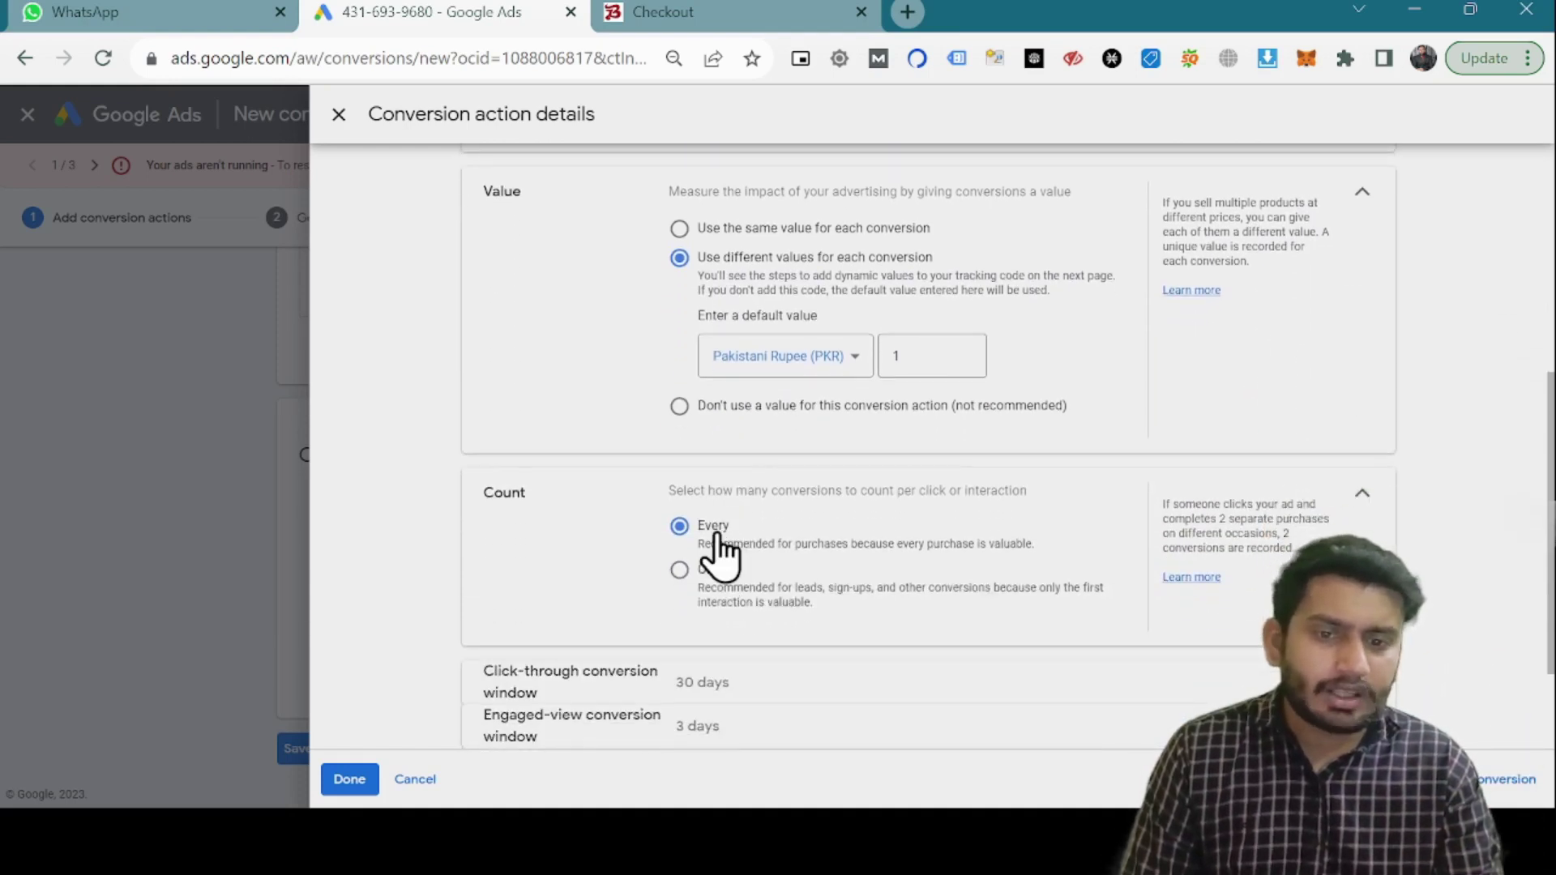
double_click(496, 491)
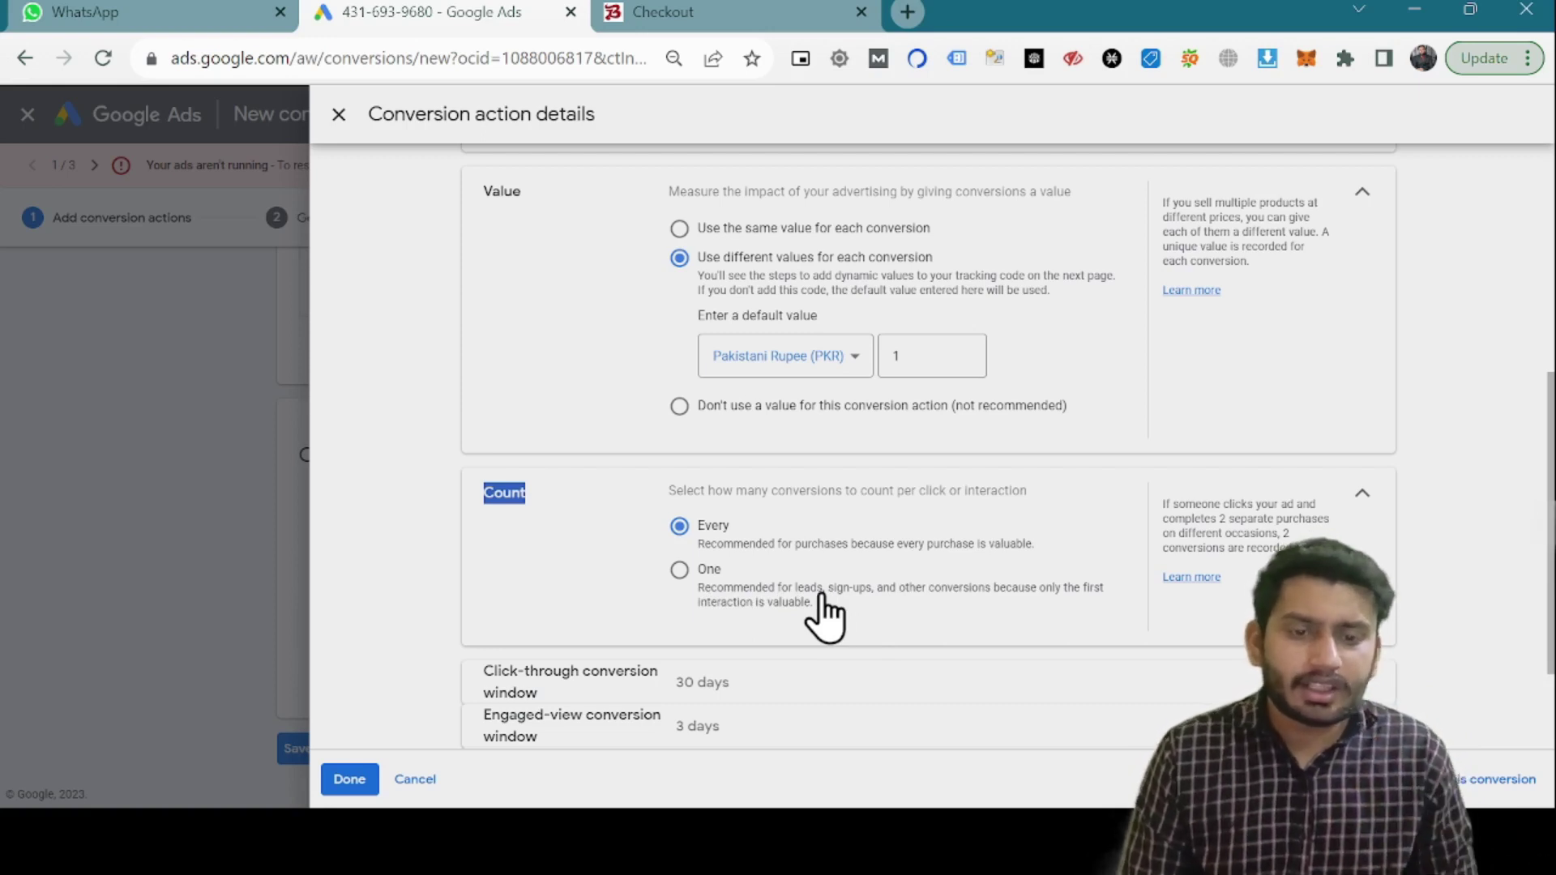
scroll(824, 616, down, 2)
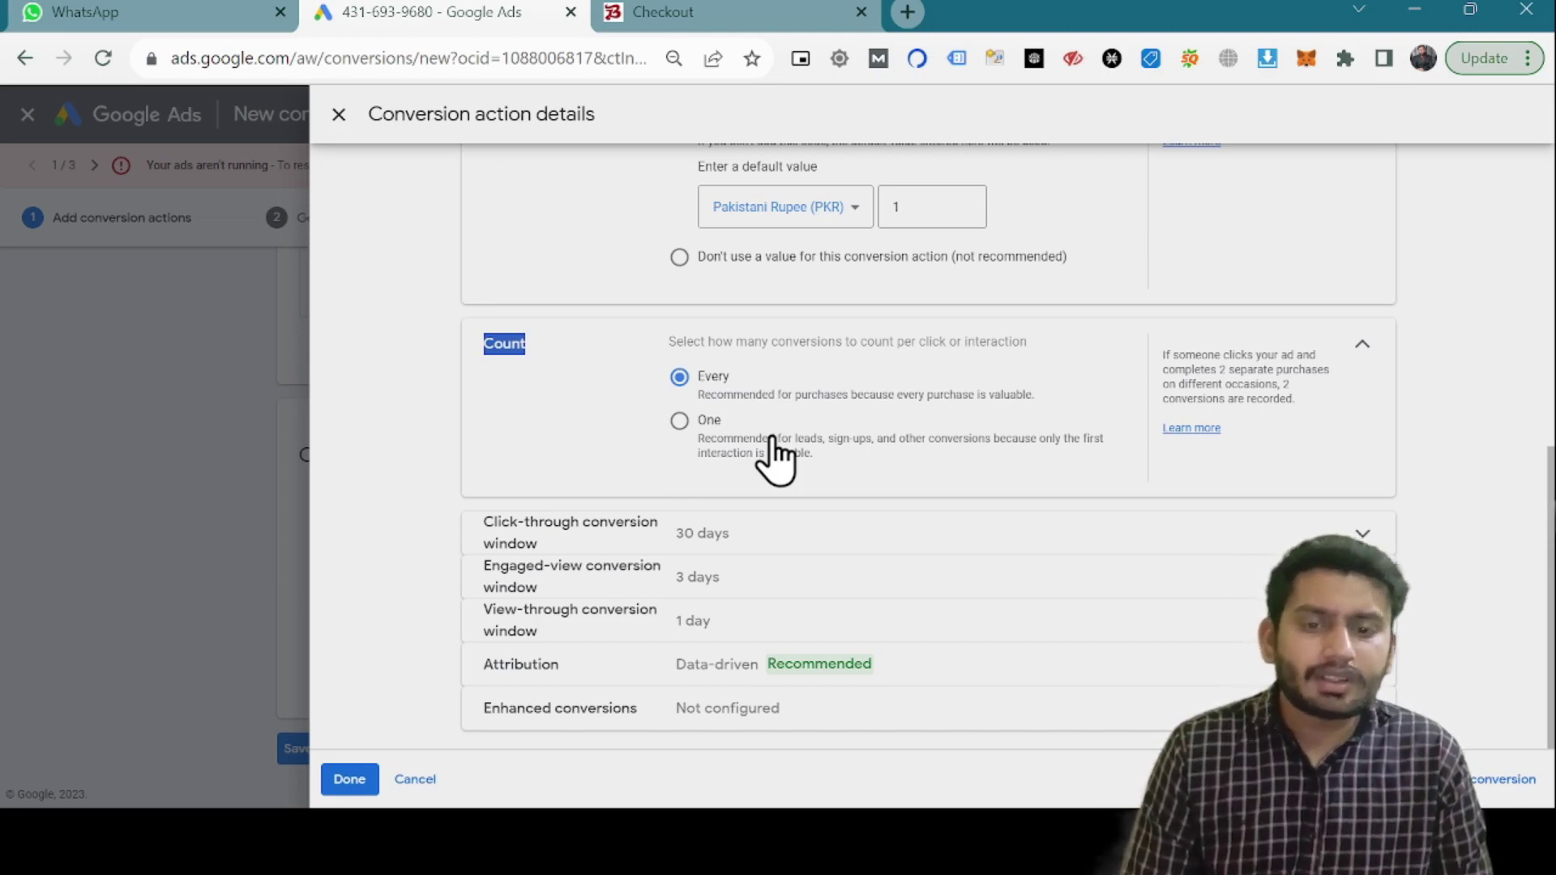
click(795, 665)
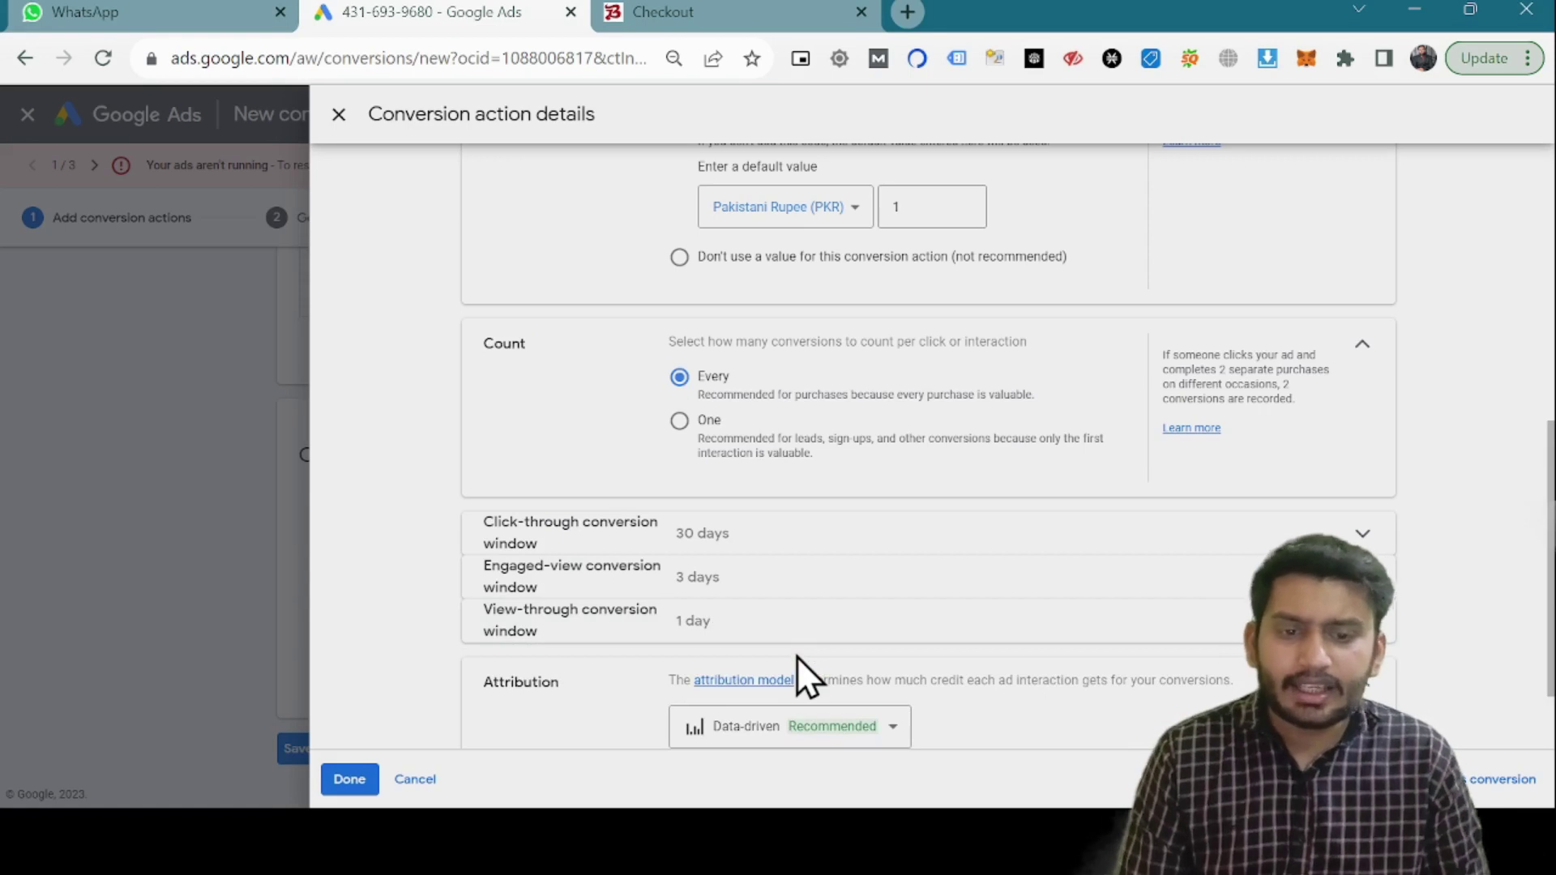
scroll(796, 657, down, 1)
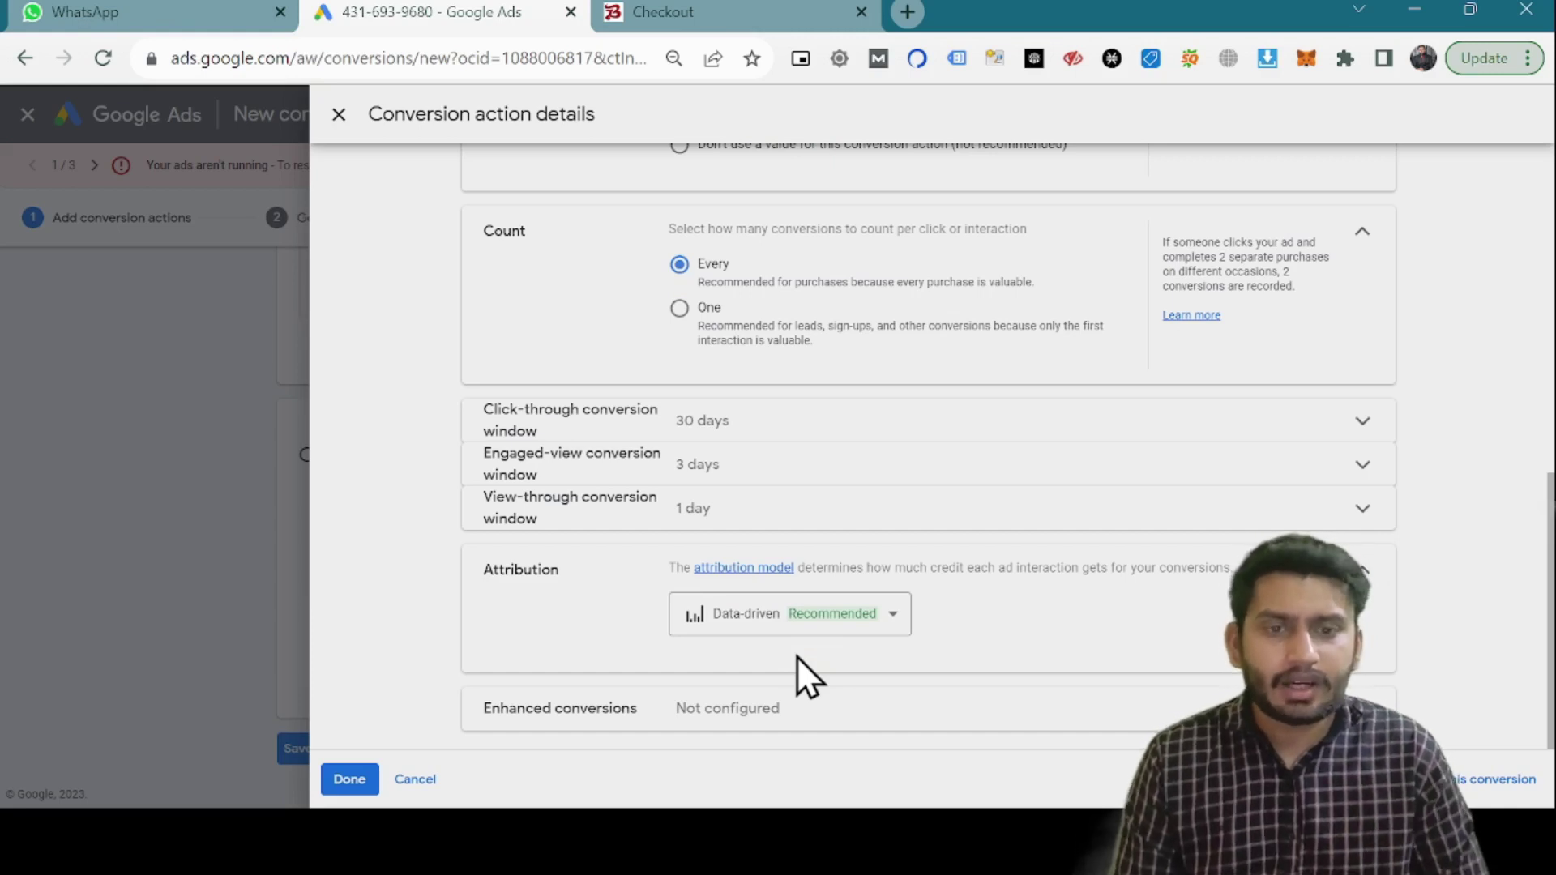
click(851, 624)
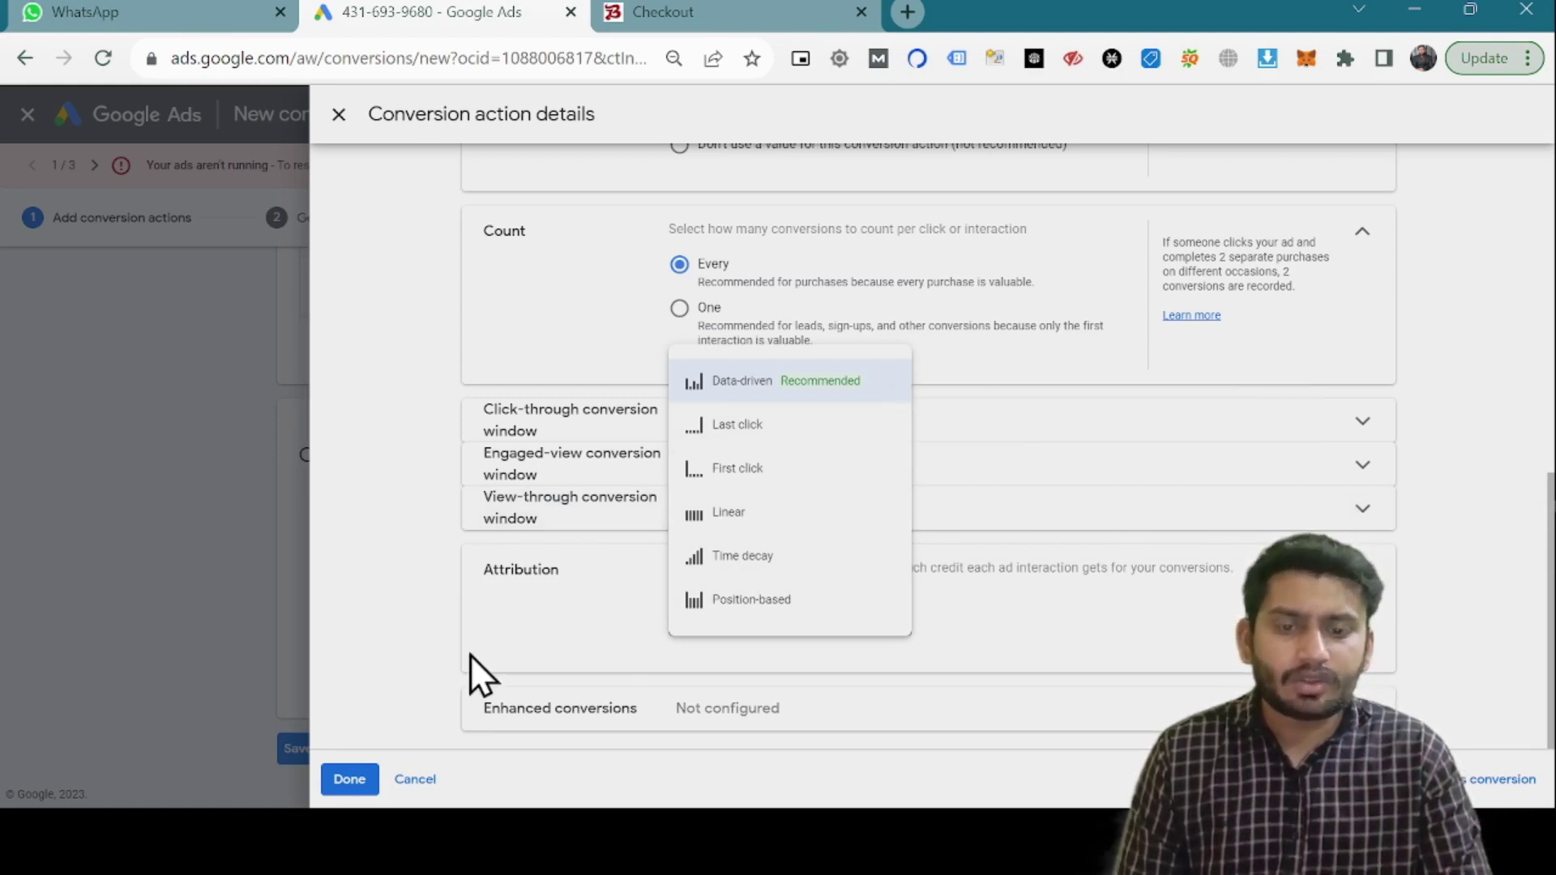
click(395, 640)
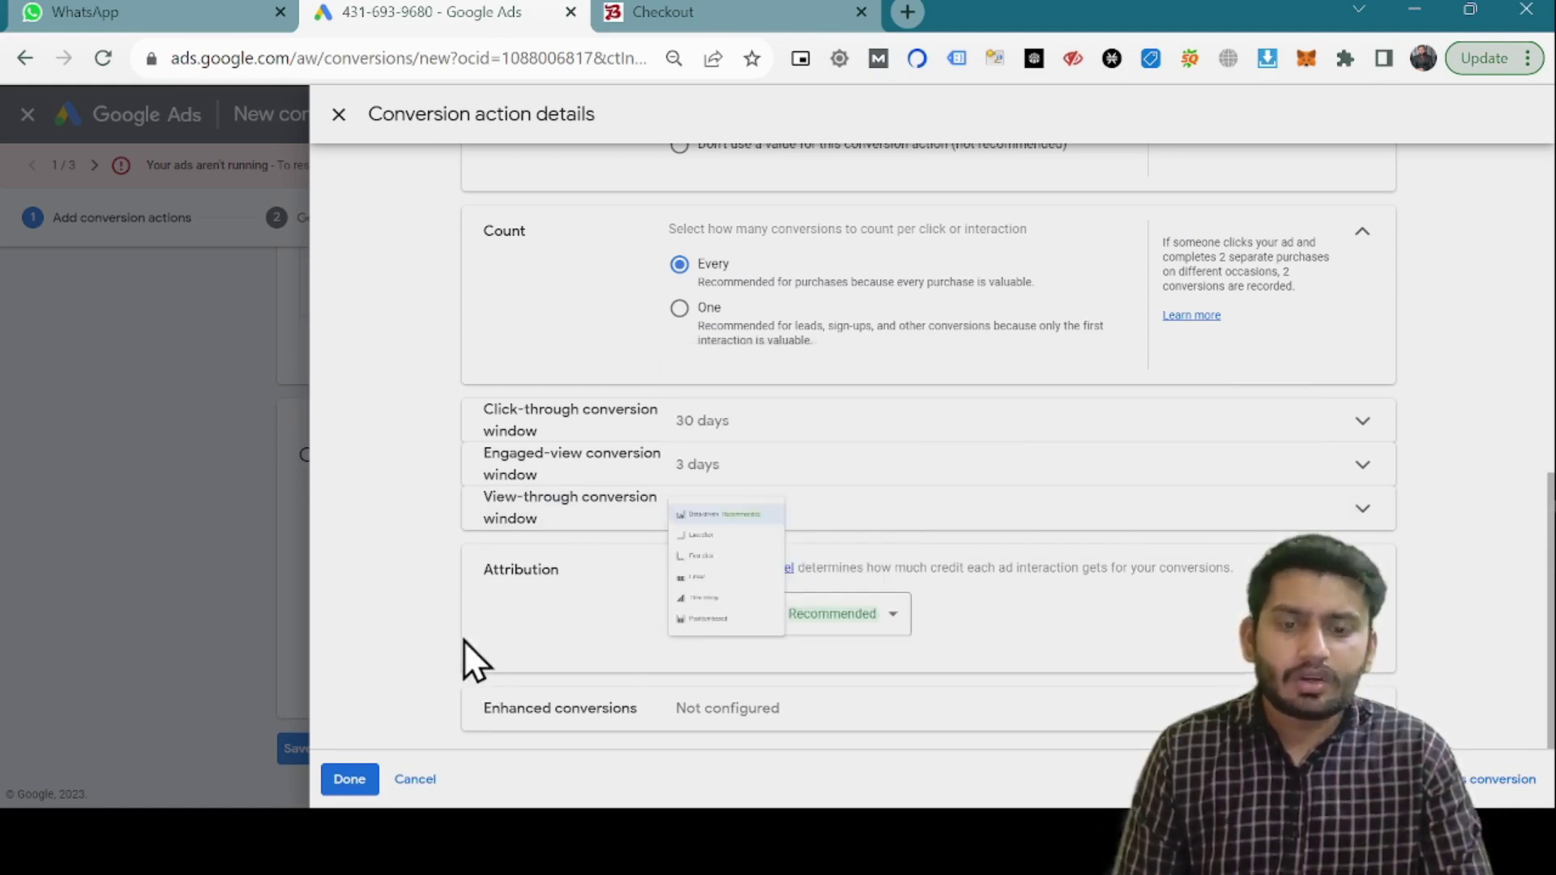
Step: Expand the enhanced conversions details, accept the conversion action details, and save the manual Begin Checkout action to reach its setup instructions
click(713, 724)
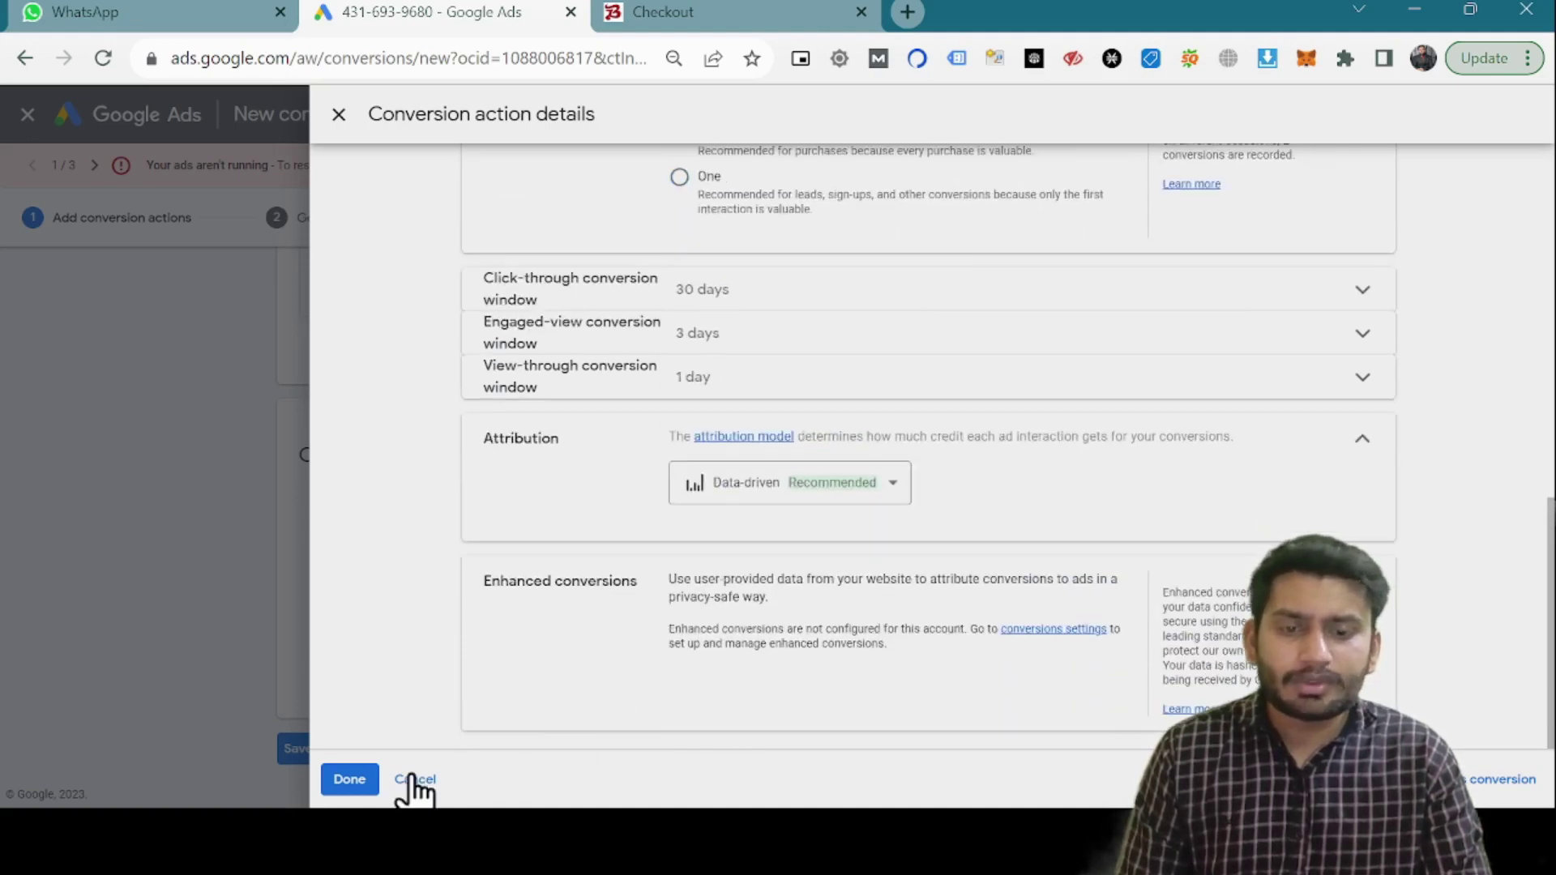
click(348, 779)
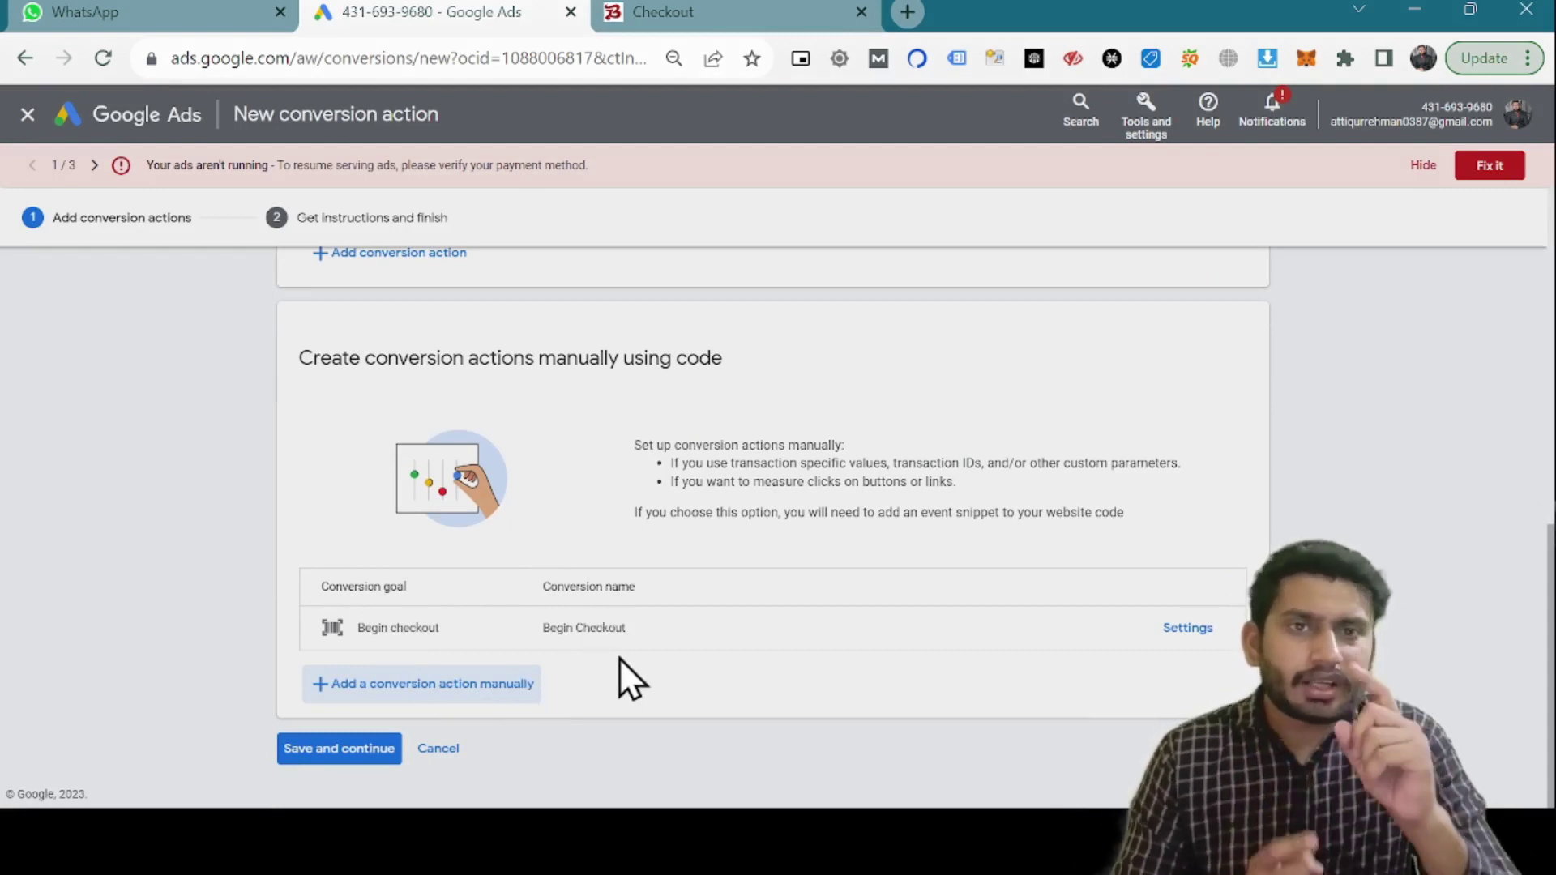
click(311, 746)
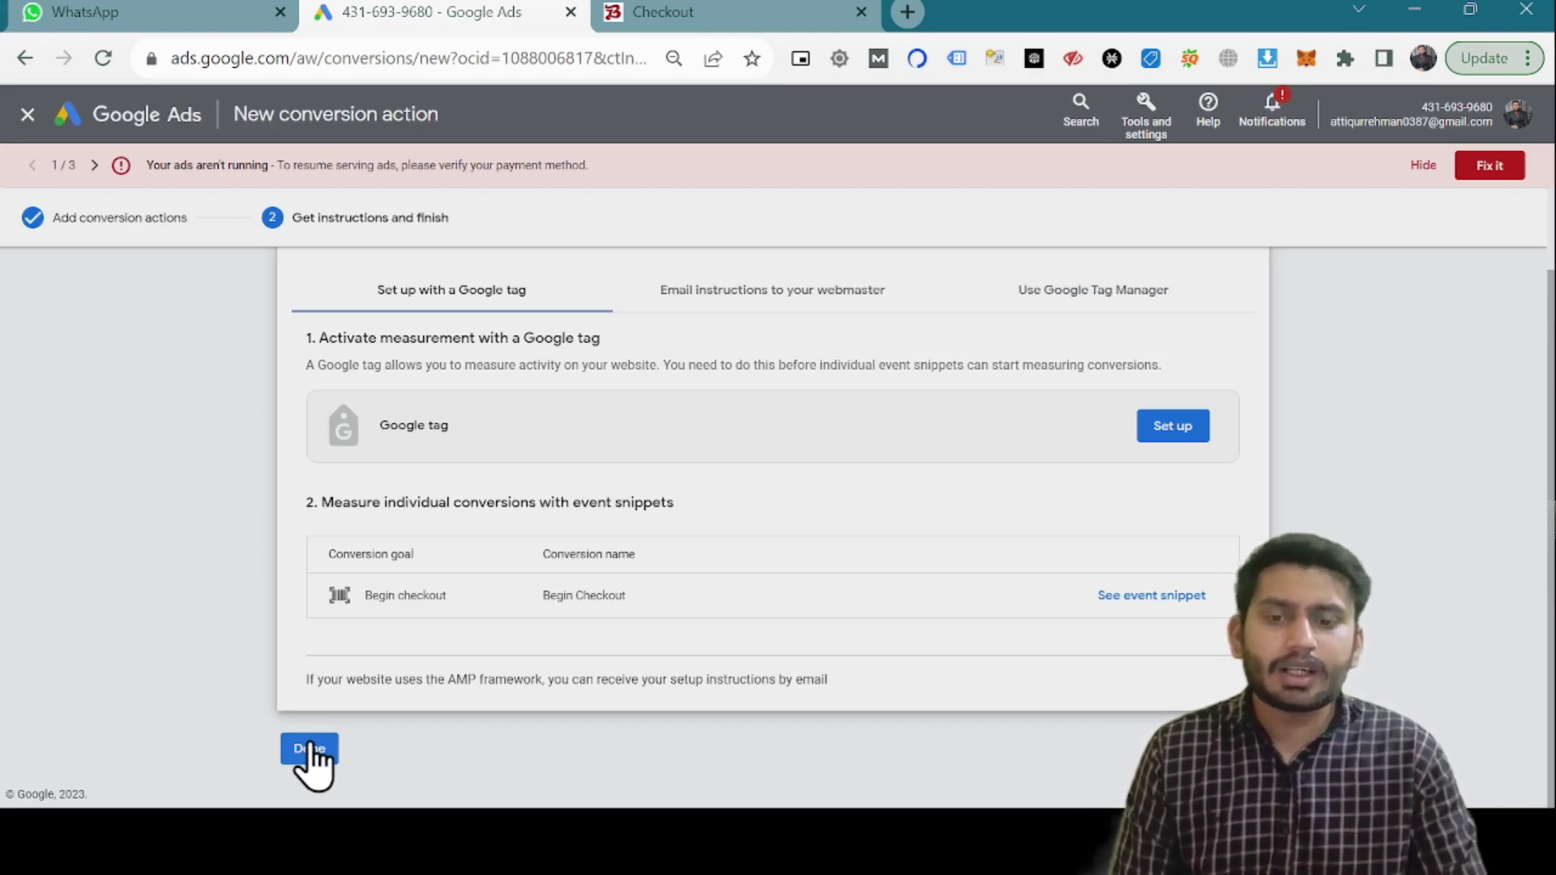
Step: Copy the page-load event snippet for the Begin Checkout conversion and finish the new conversion action setup
click(1123, 610)
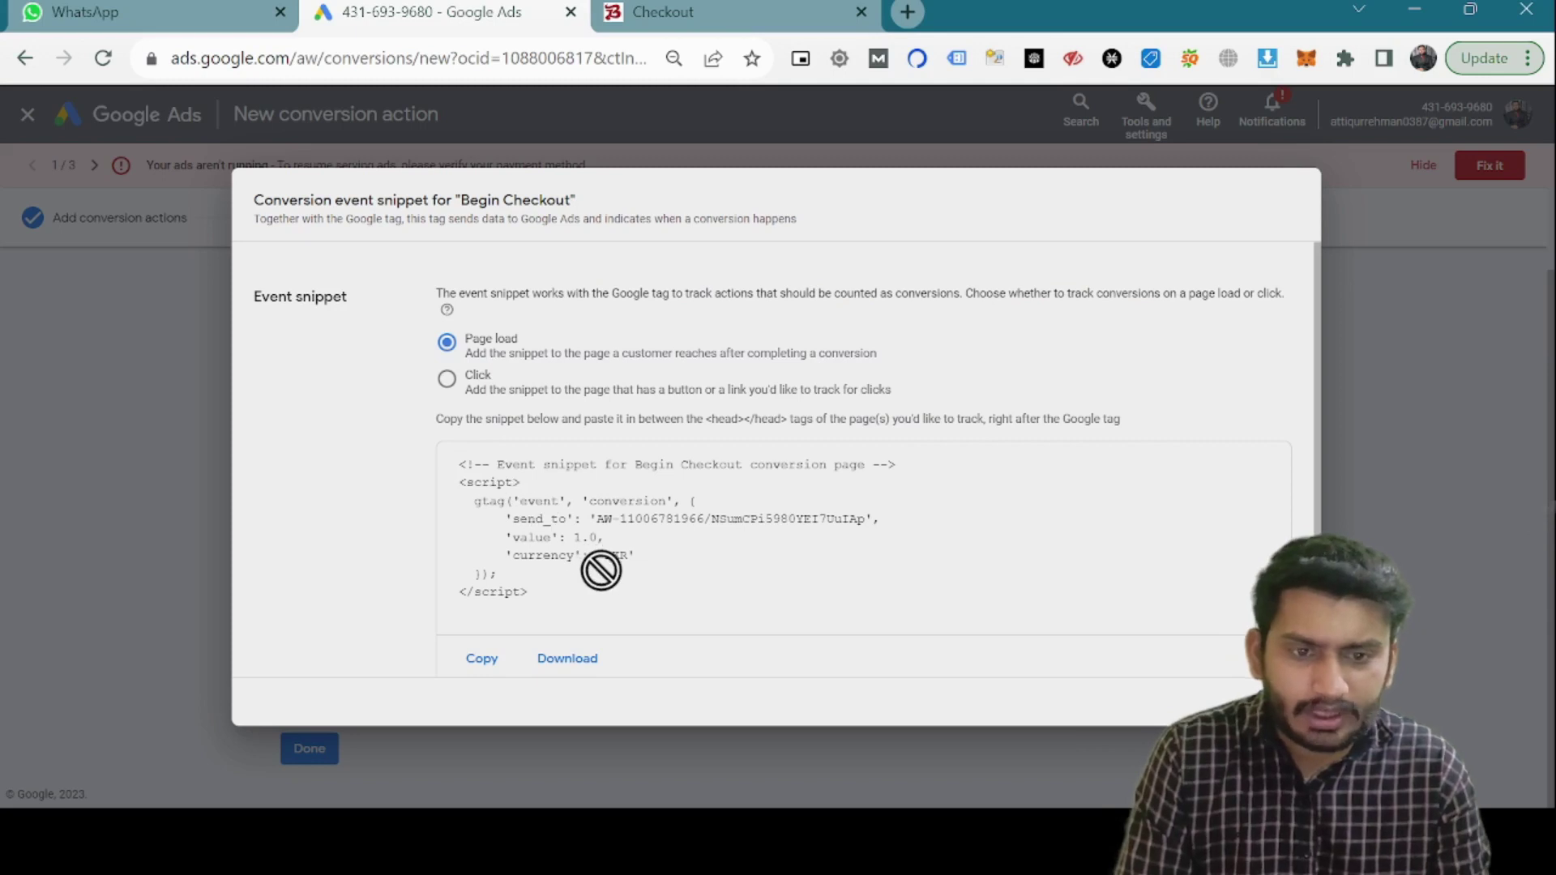
click(484, 660)
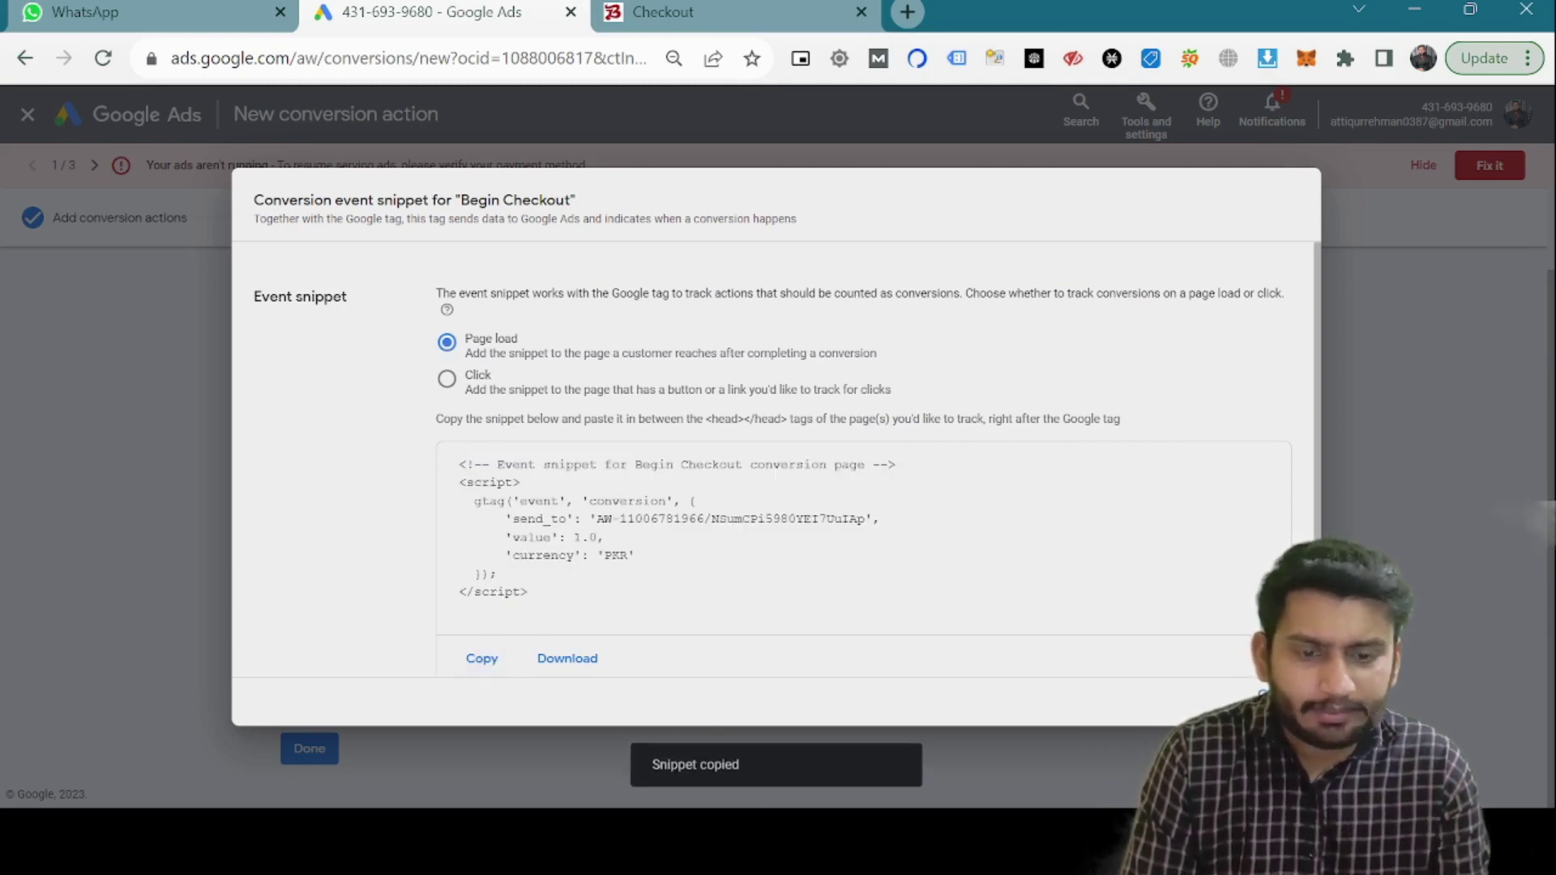
click(1264, 699)
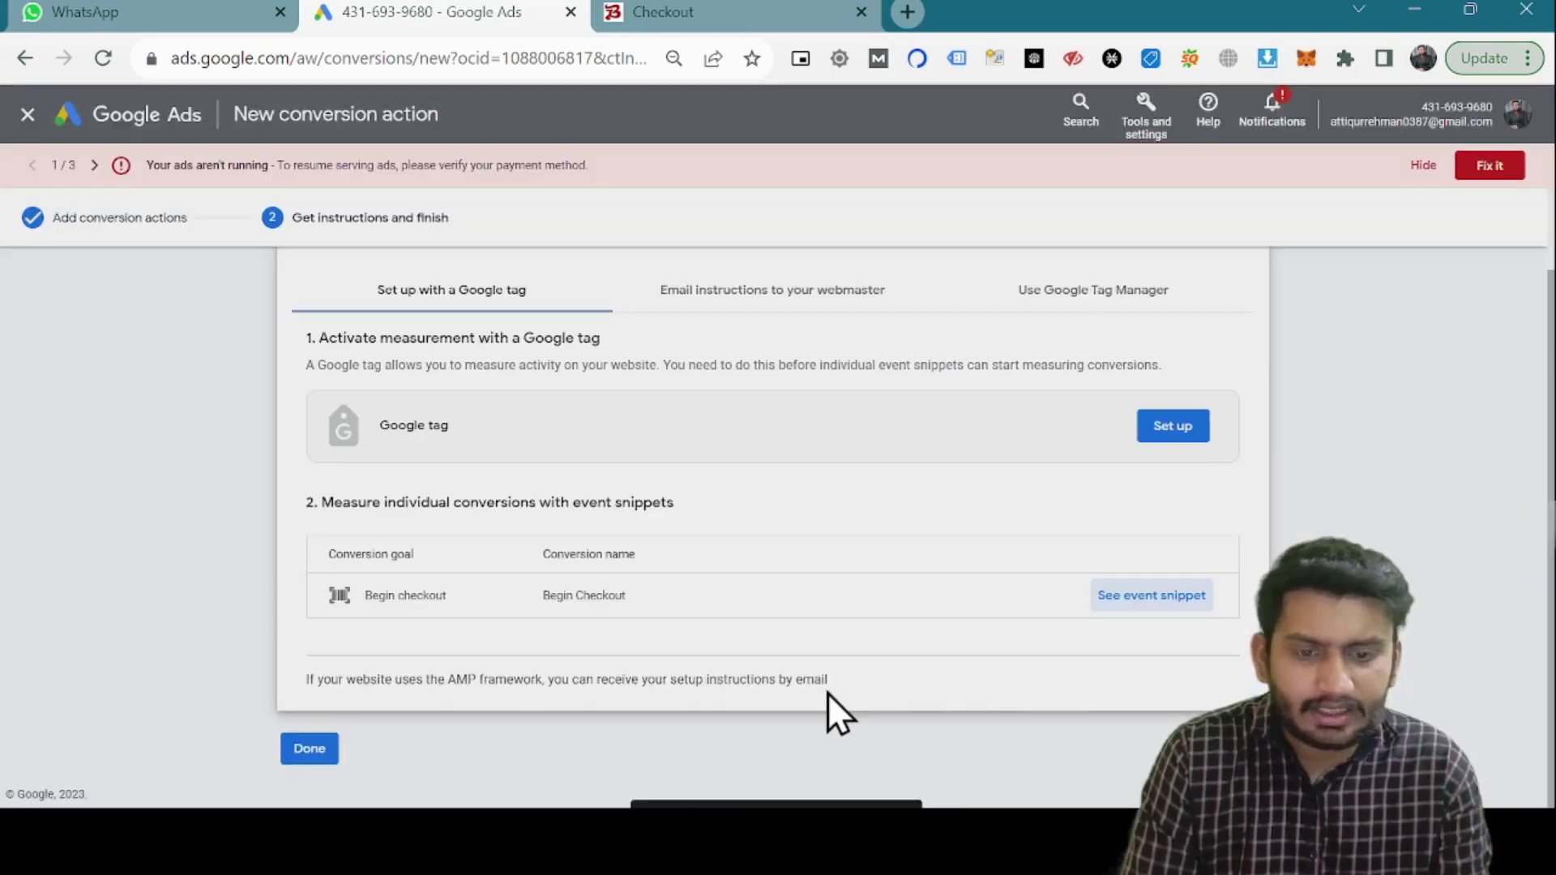
click(313, 752)
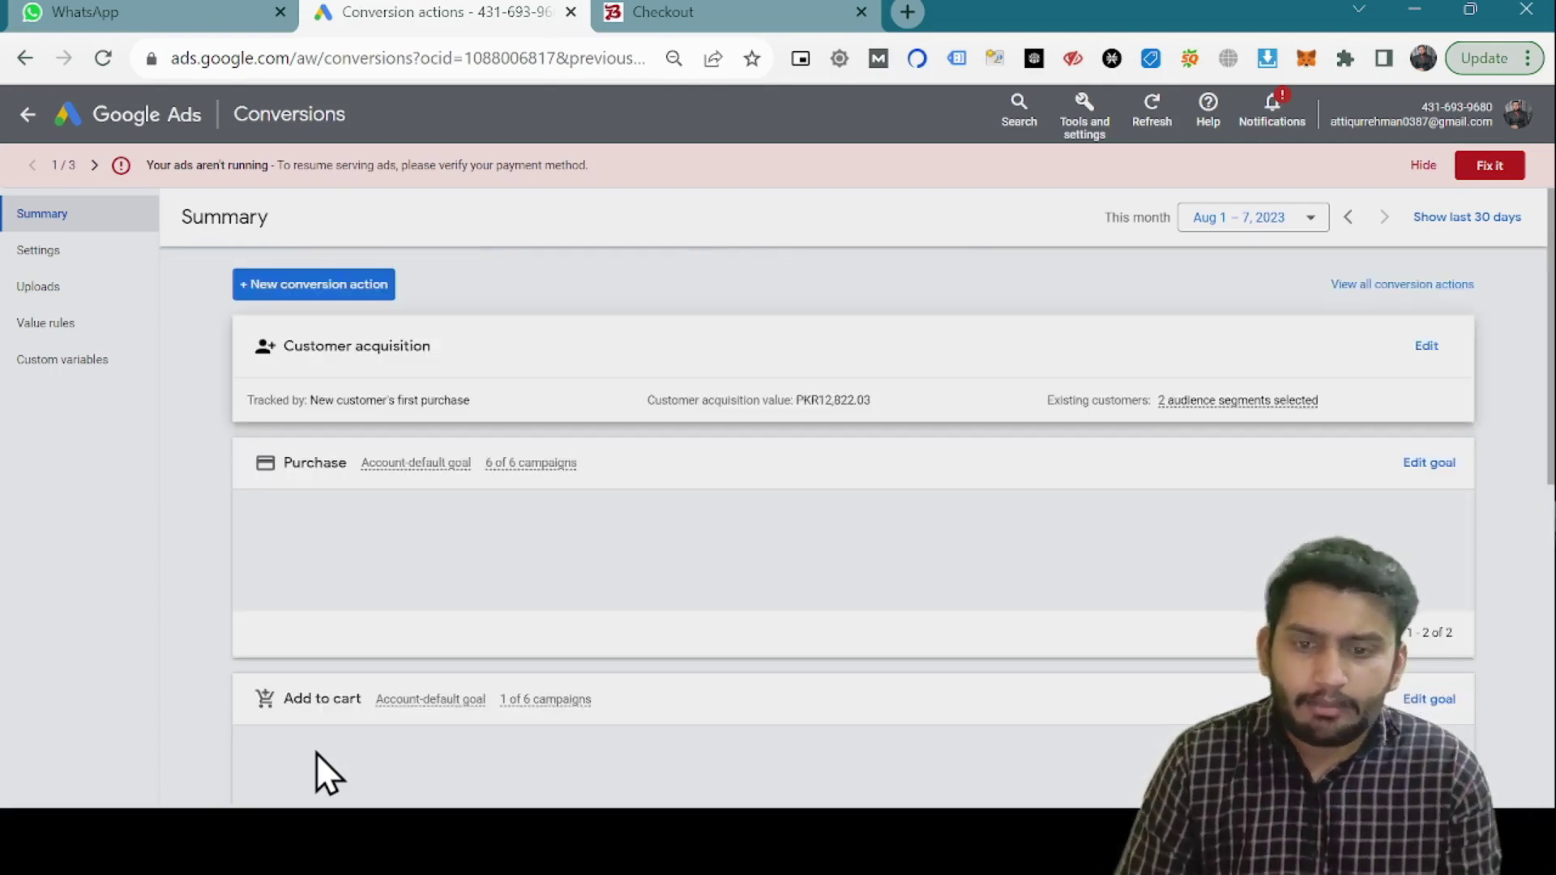
Step: Find the Begin Checkout action under the Begin checkout goal in the conversions summary and inspect its optimization and status details
scroll(316, 752, down, 2)
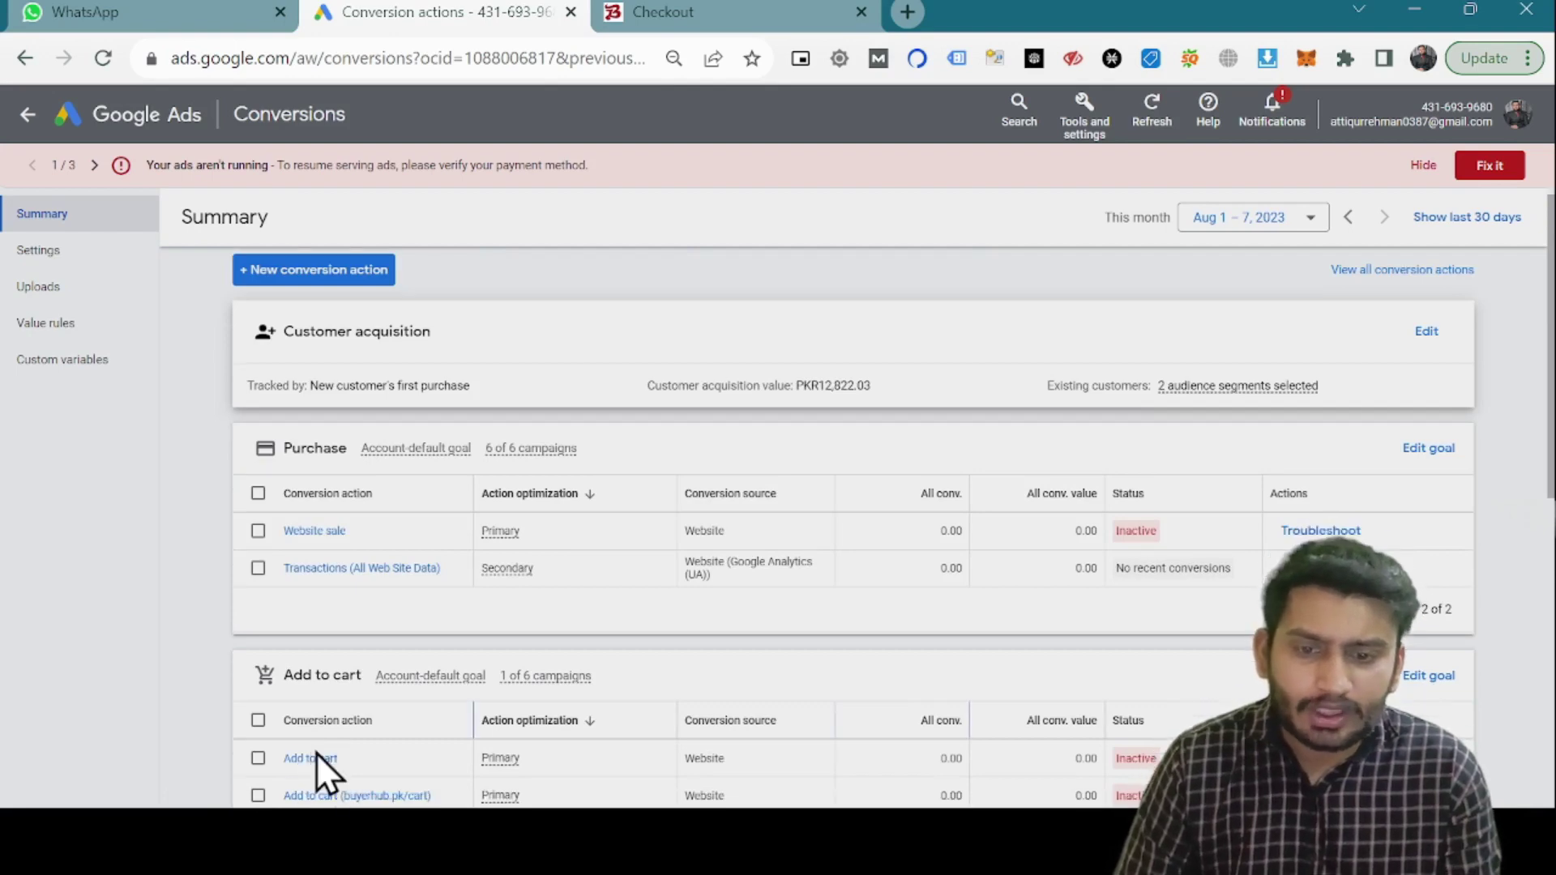
scroll(316, 752, down, 4)
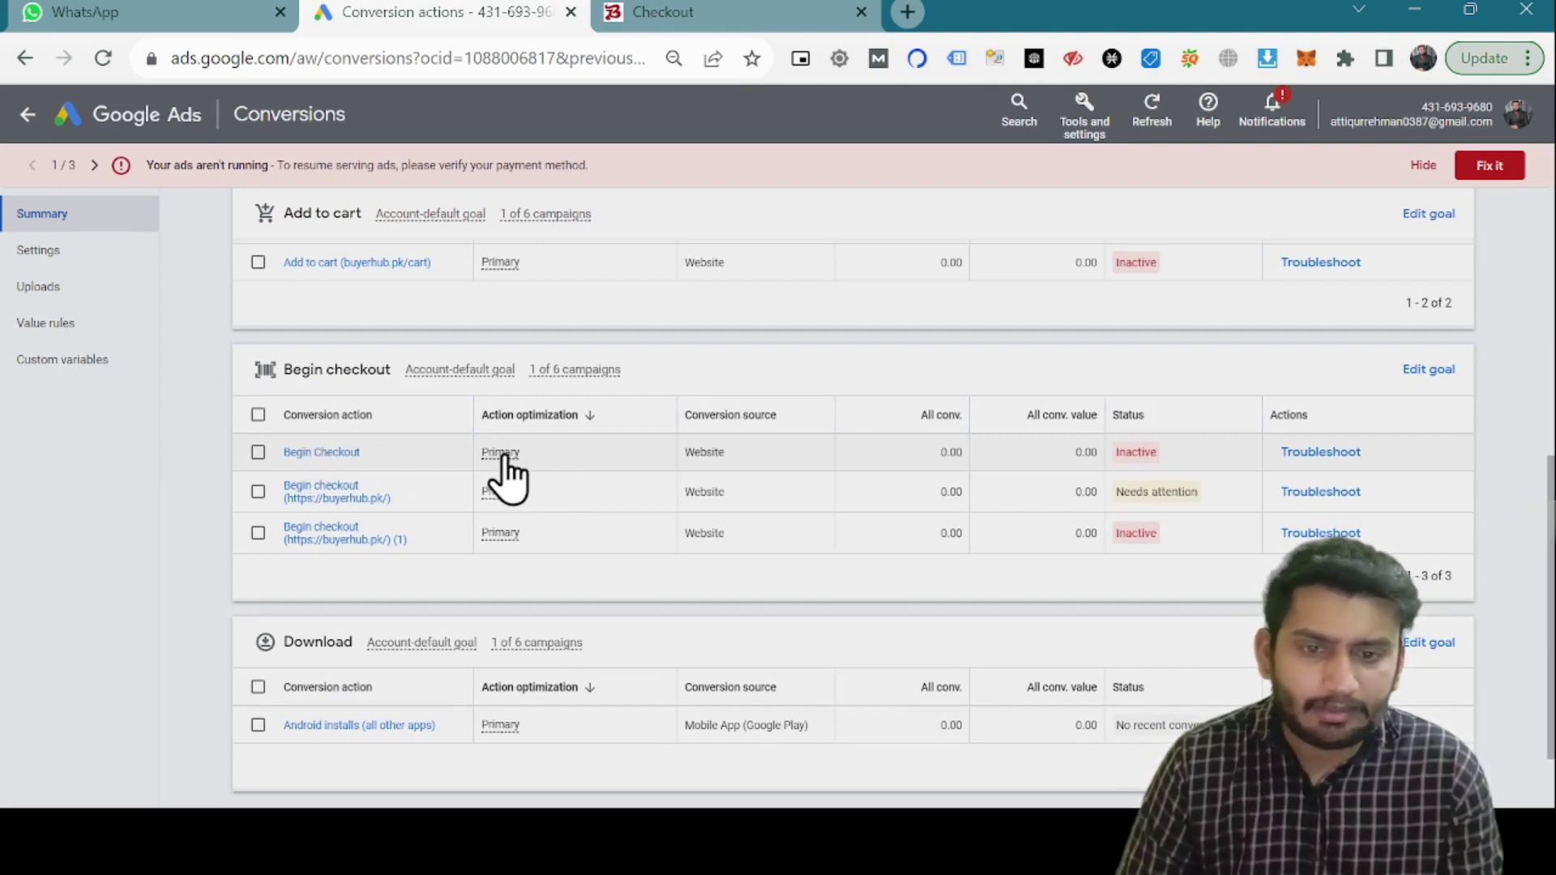
mouse_move(500, 455)
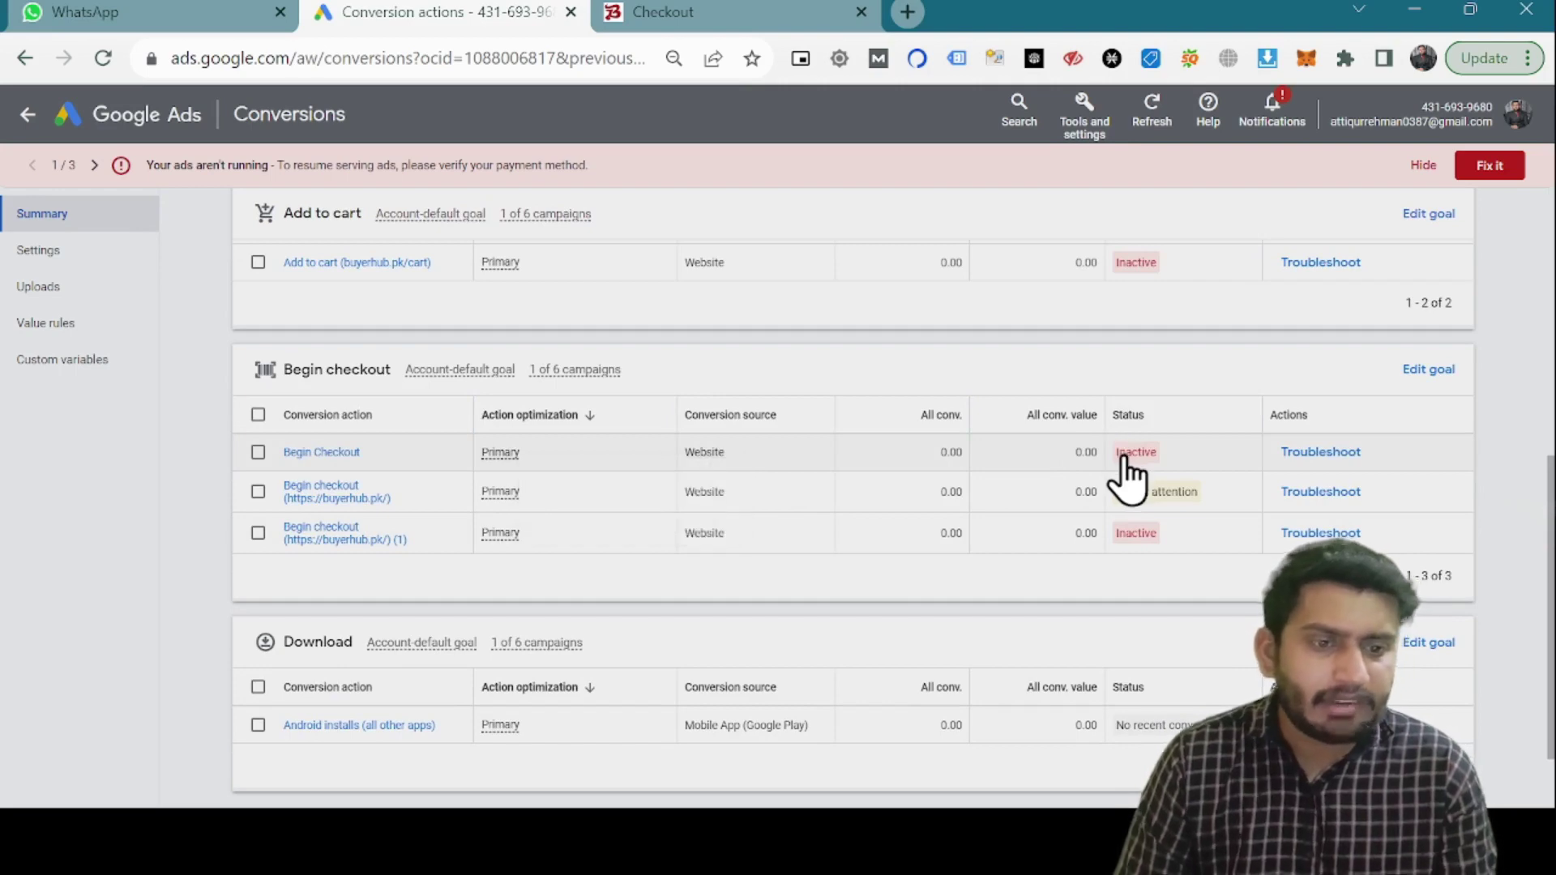
mouse_move(1129, 468)
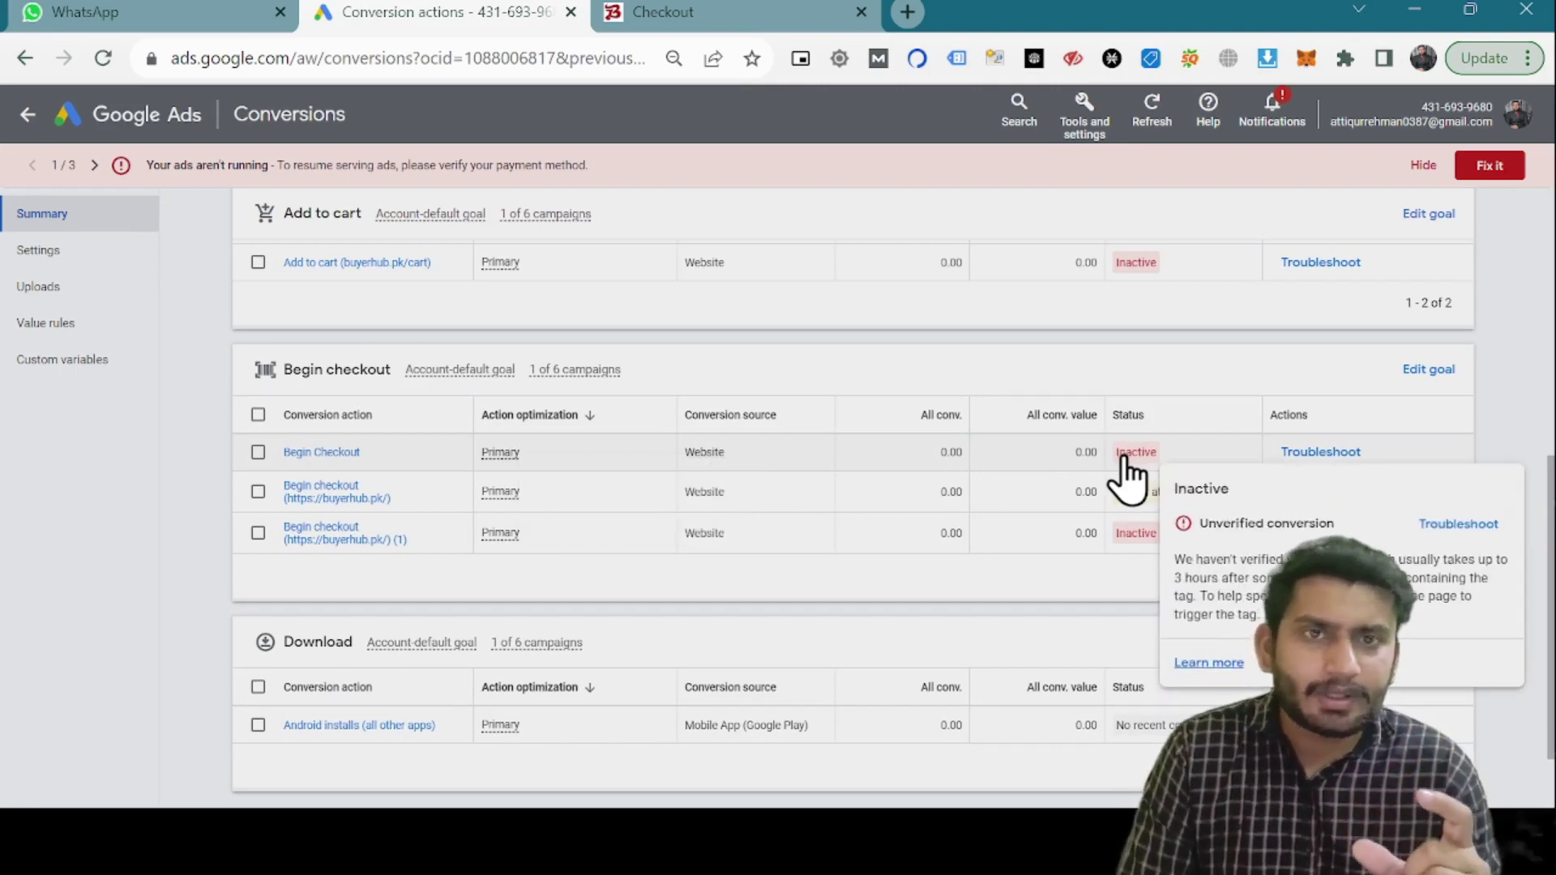